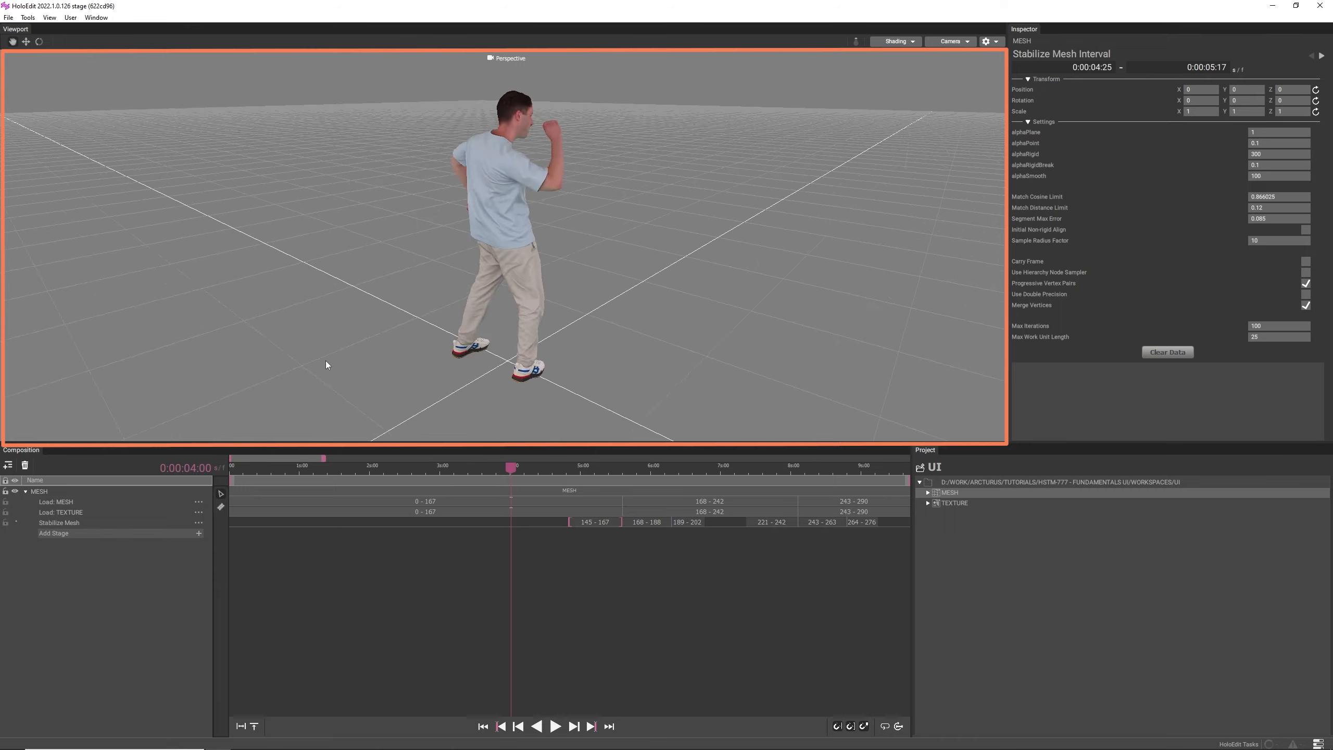
- Orbit, pan and zoom around the captured figure in the perspective viewport to examine it
alt+drag(151, 372, 560, 375)
middle_drag(559, 375, 546, 357)
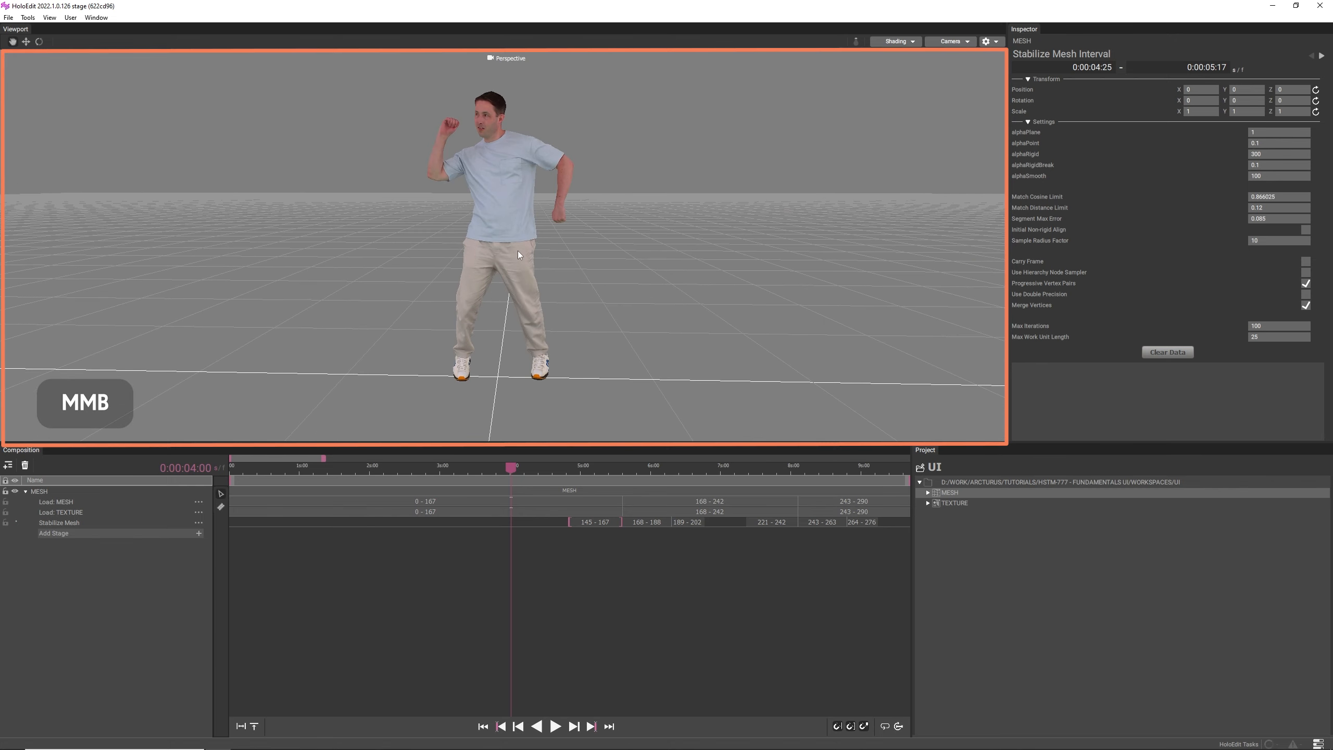
mouse_move(517, 246)
middle_down()
mouse_move(520, 307)
mouse_move(527, 256)
mouse_move(631, 258)
mouse_move(463, 254)
mouse_move(491, 254)
middle_up()
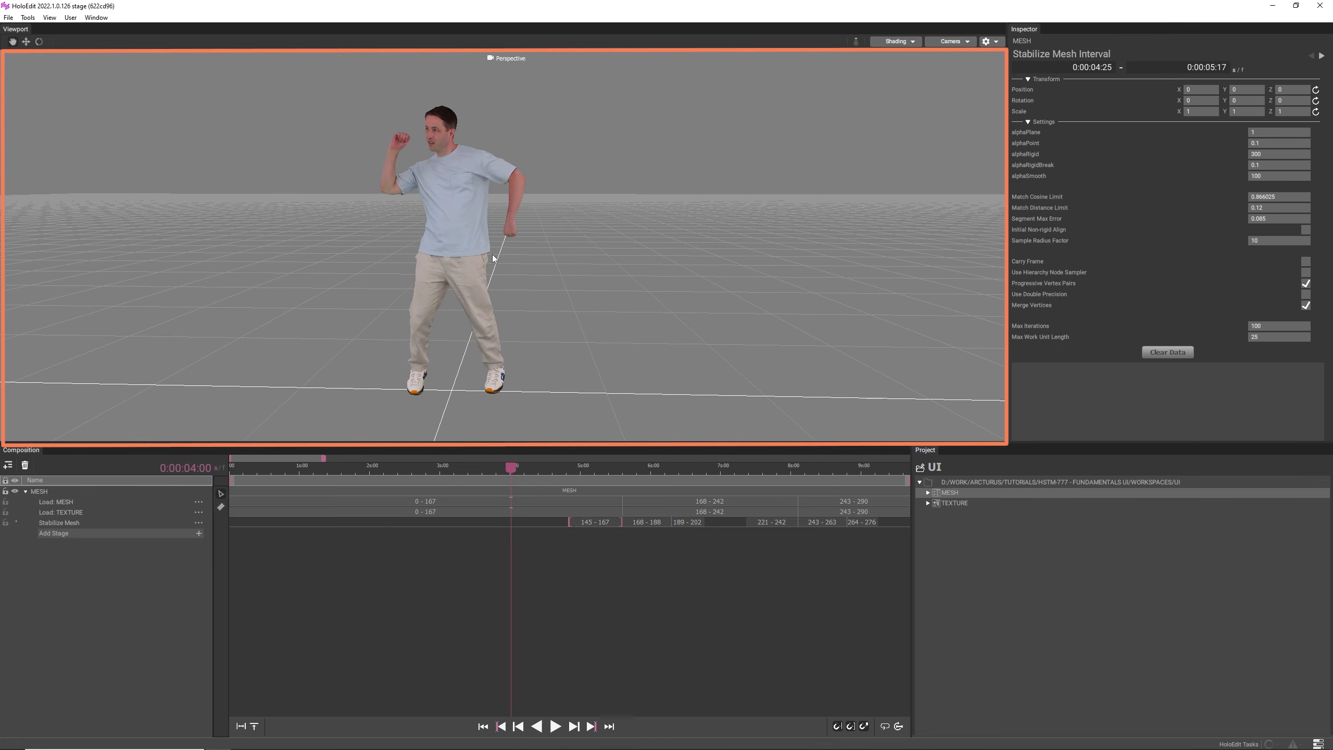
alt+right_drag(491, 254, 484, 311)
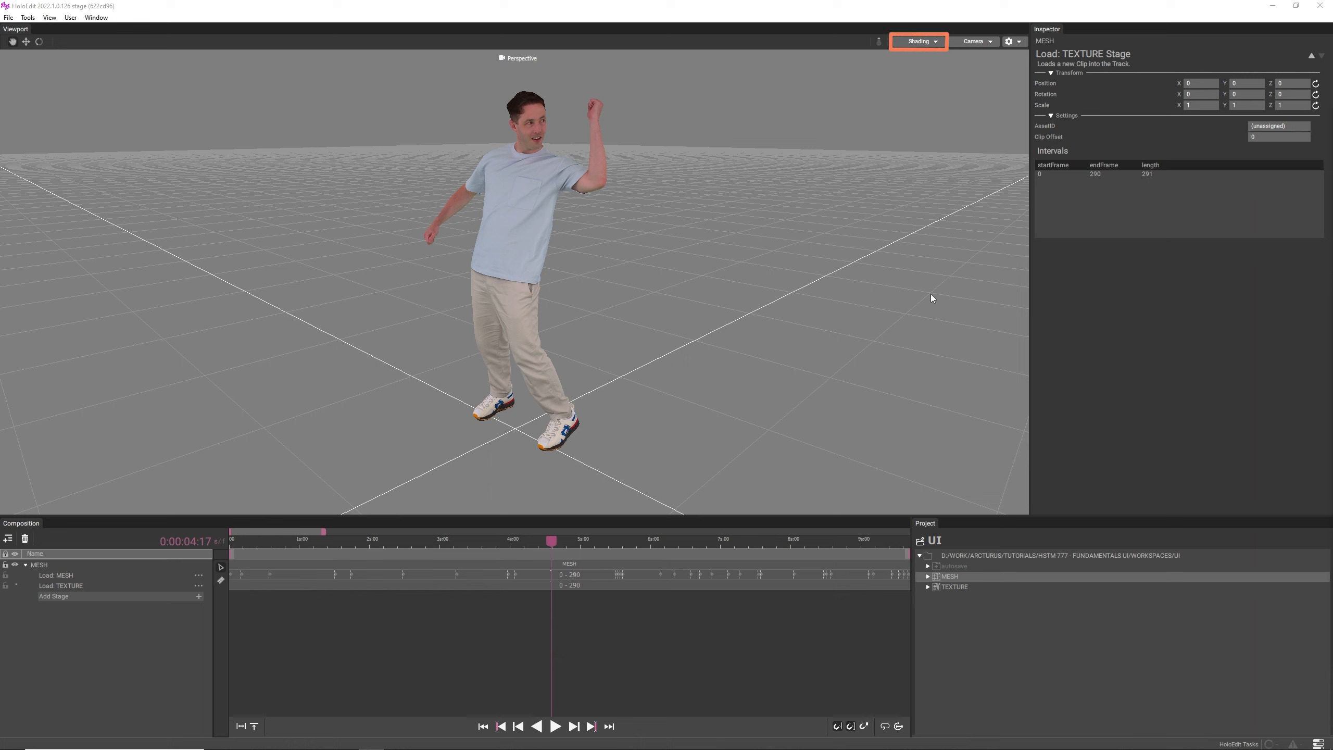
- Switch the viewport's view mode to Shaded and inspect the untextured figure
click(935, 42)
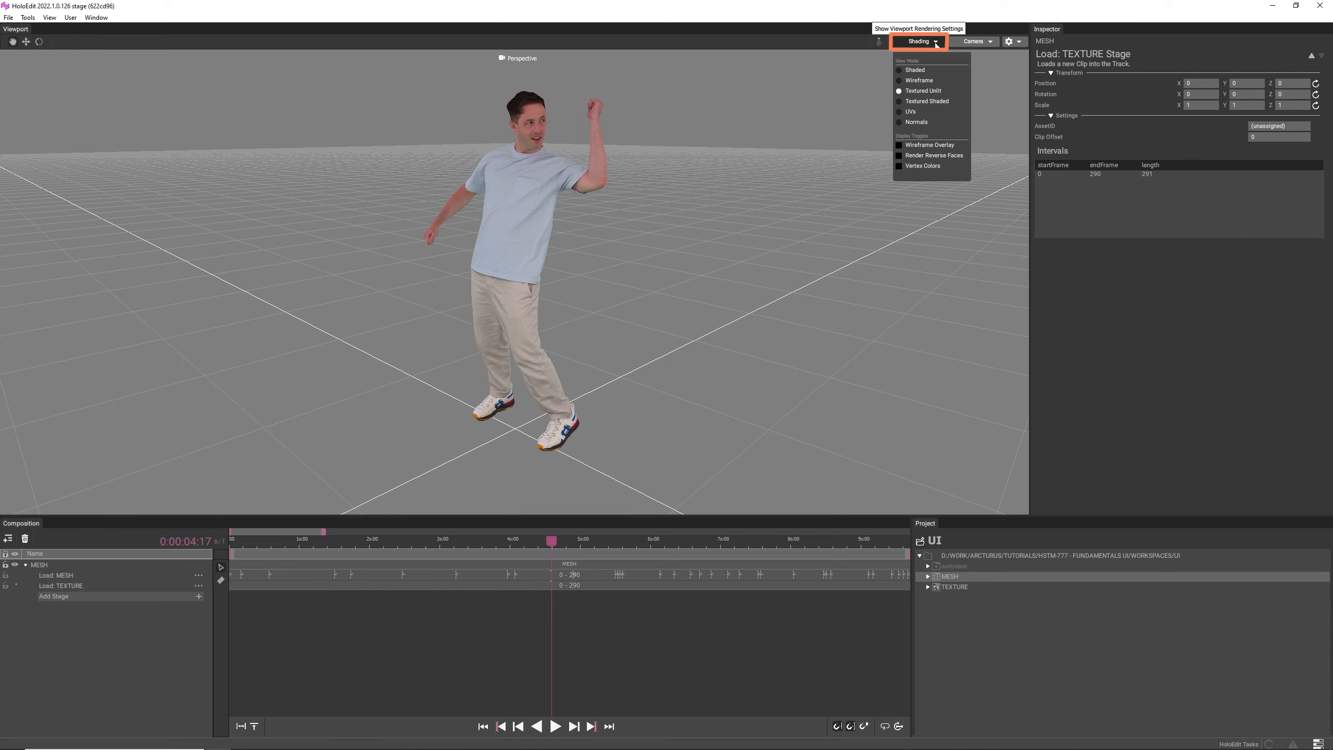
click(923, 71)
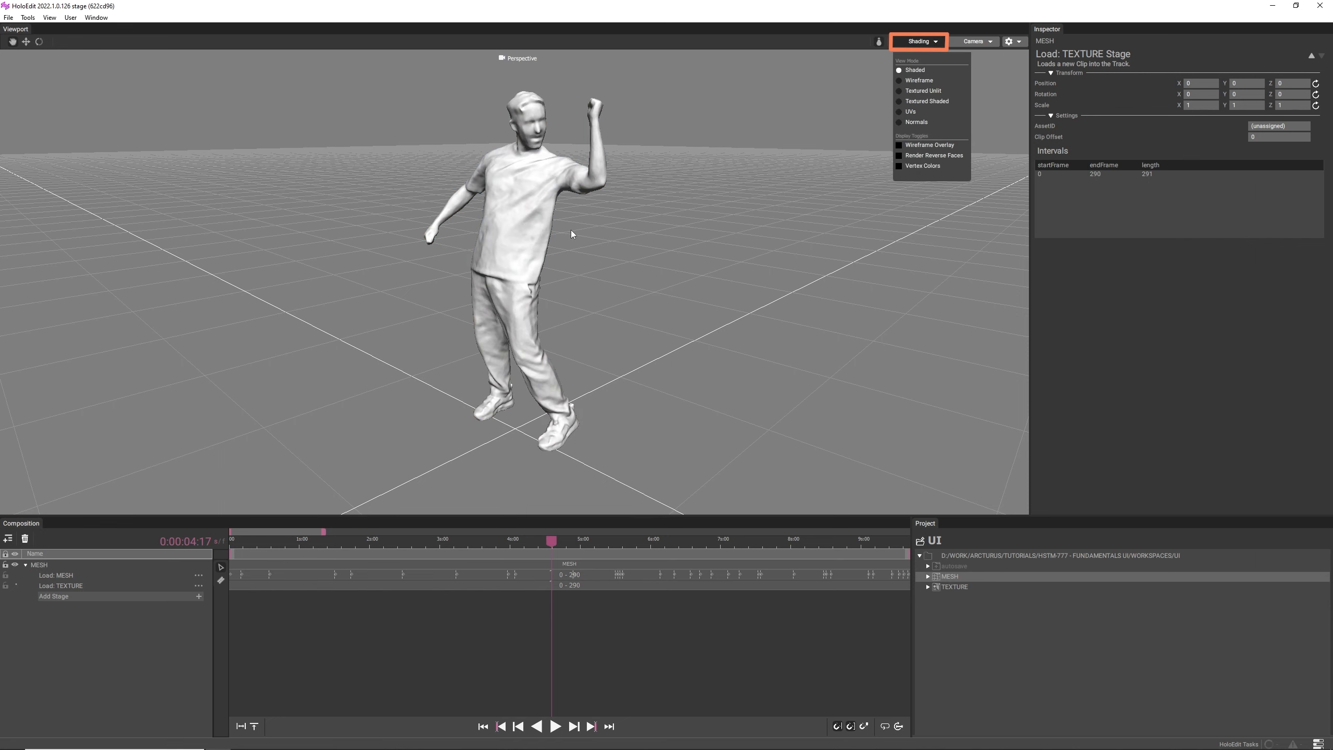
mouse_move(571, 230)
mouse_down()
mouse_move(684, 227)
mouse_move(585, 231)
mouse_up()
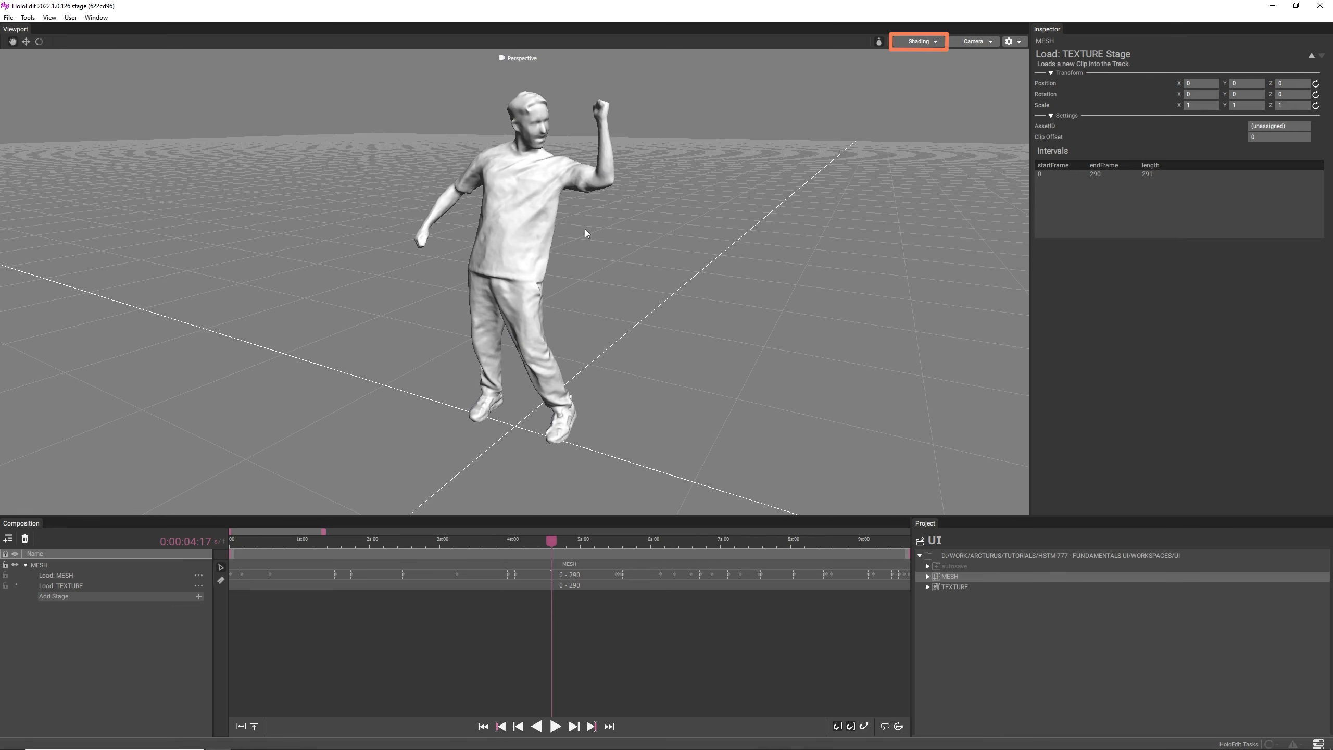
- Switch the view mode to Wireframe and inspect the figure's mesh
click(917, 42)
click(920, 80)
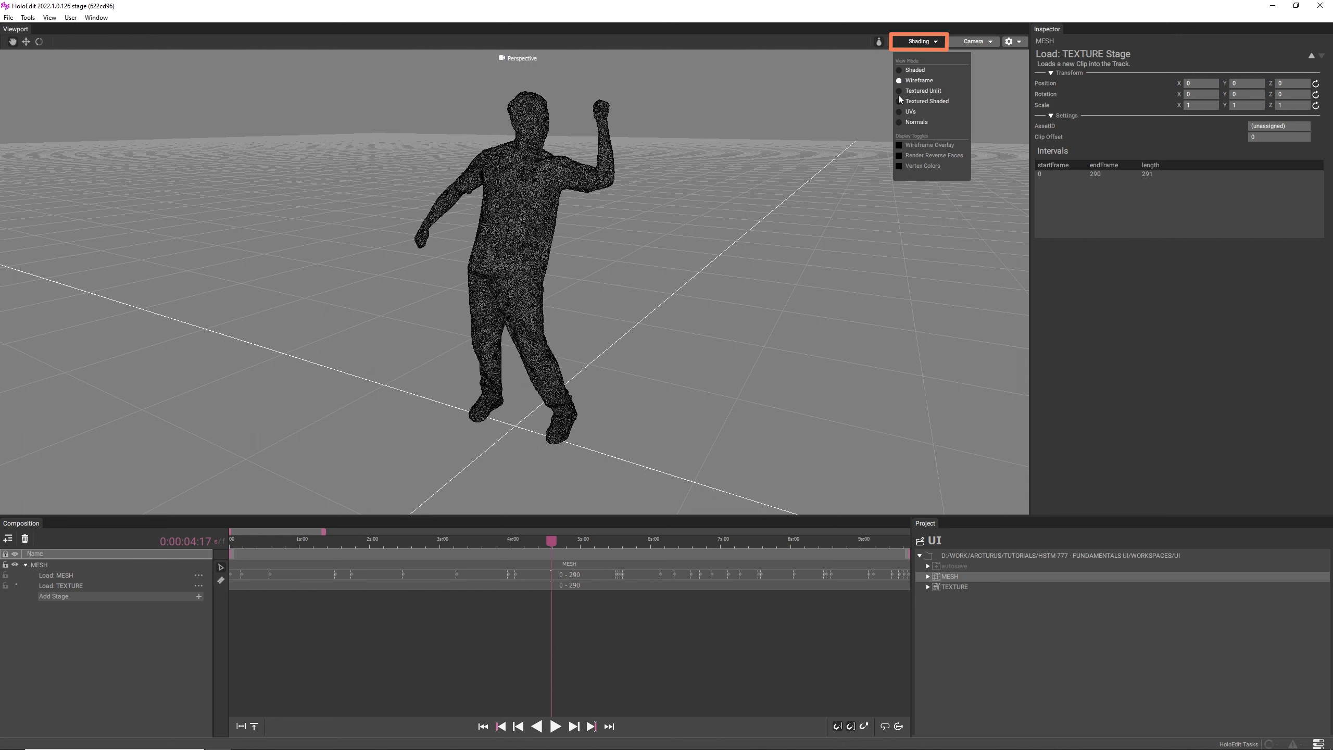
click(831, 196)
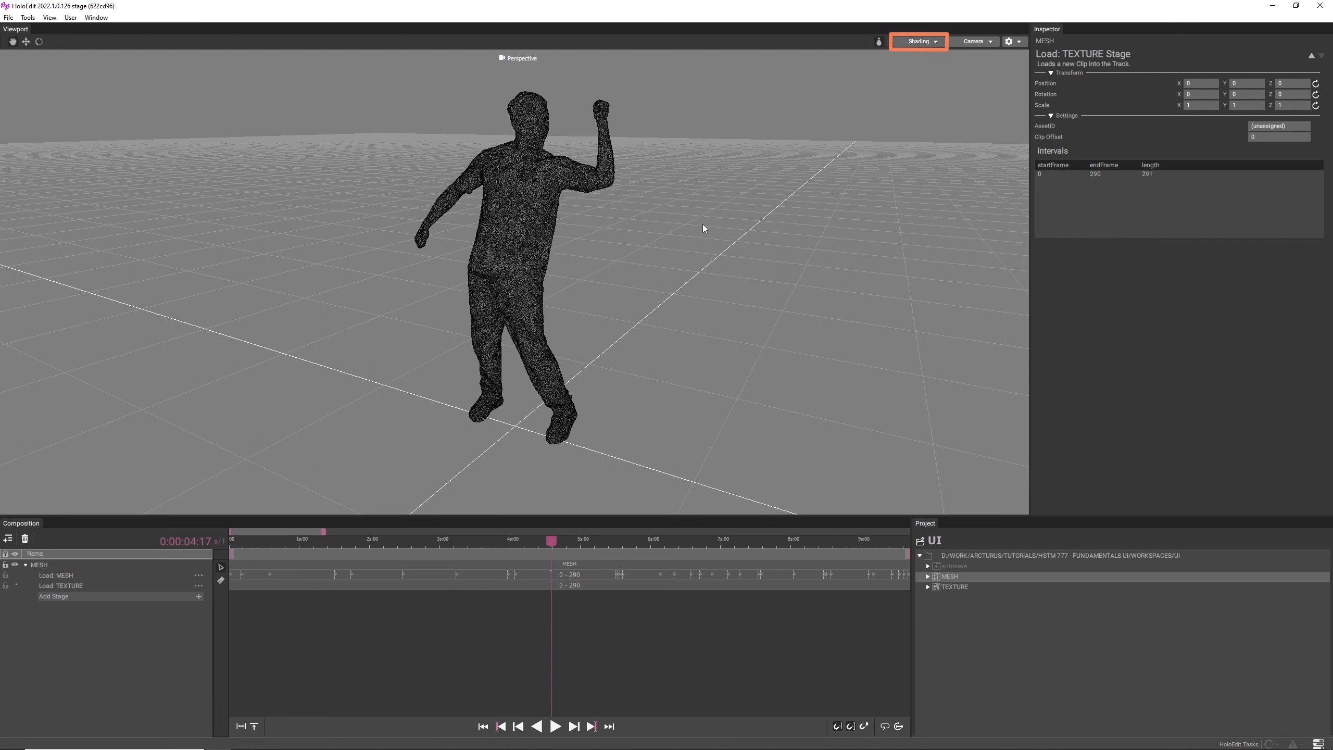
mouse_move(741, 221)
middle_down()
mouse_move(827, 211)
mouse_move(747, 220)
middle_up()
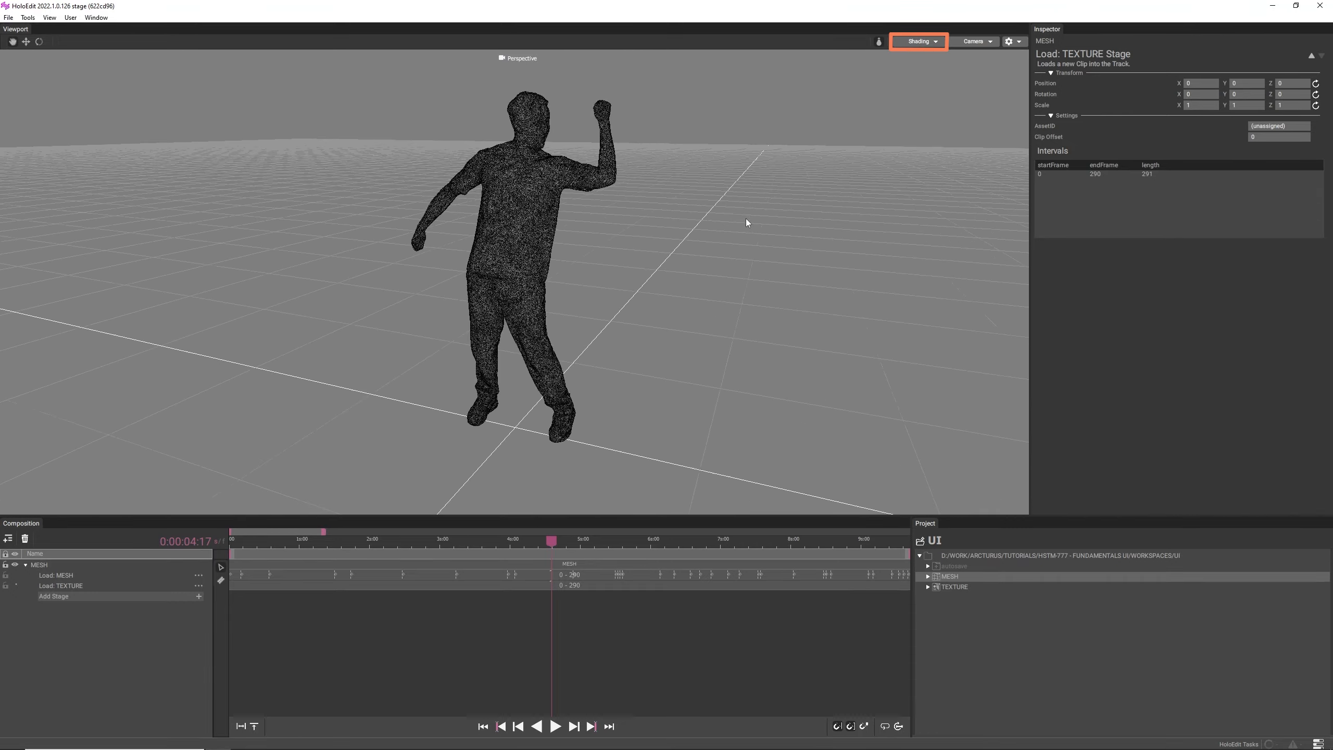
- Show the figure in the Textured Unlit view mode
click(918, 42)
click(919, 92)
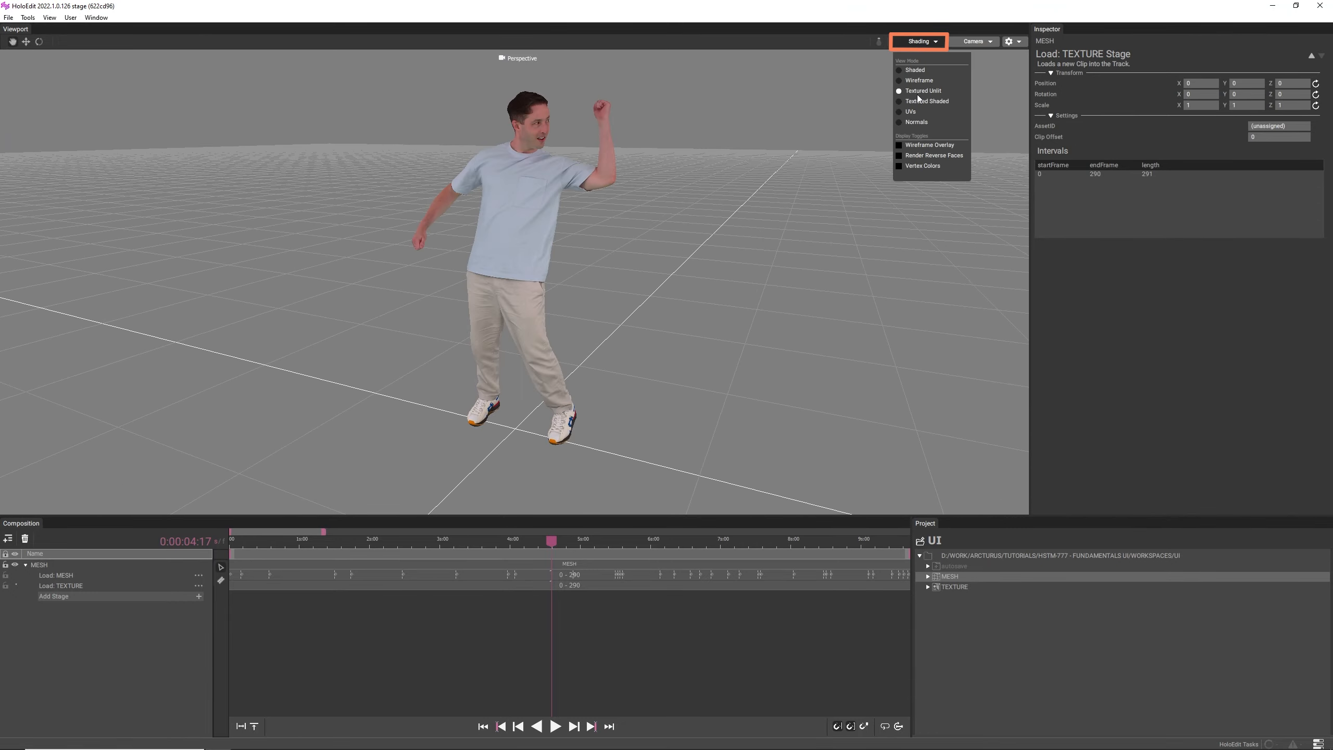
click(836, 241)
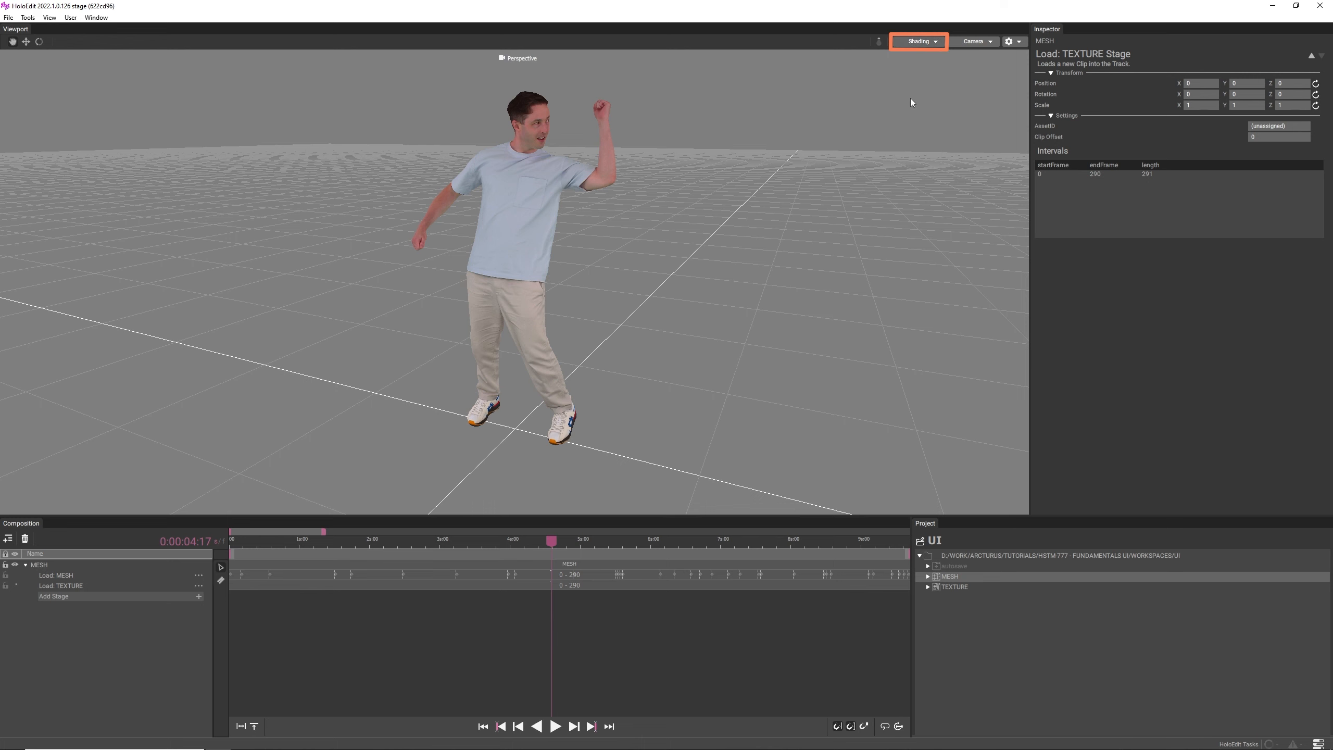
- Switch the view mode to Textured Shaded and inspect how lighting falls on the figure's texture
click(933, 46)
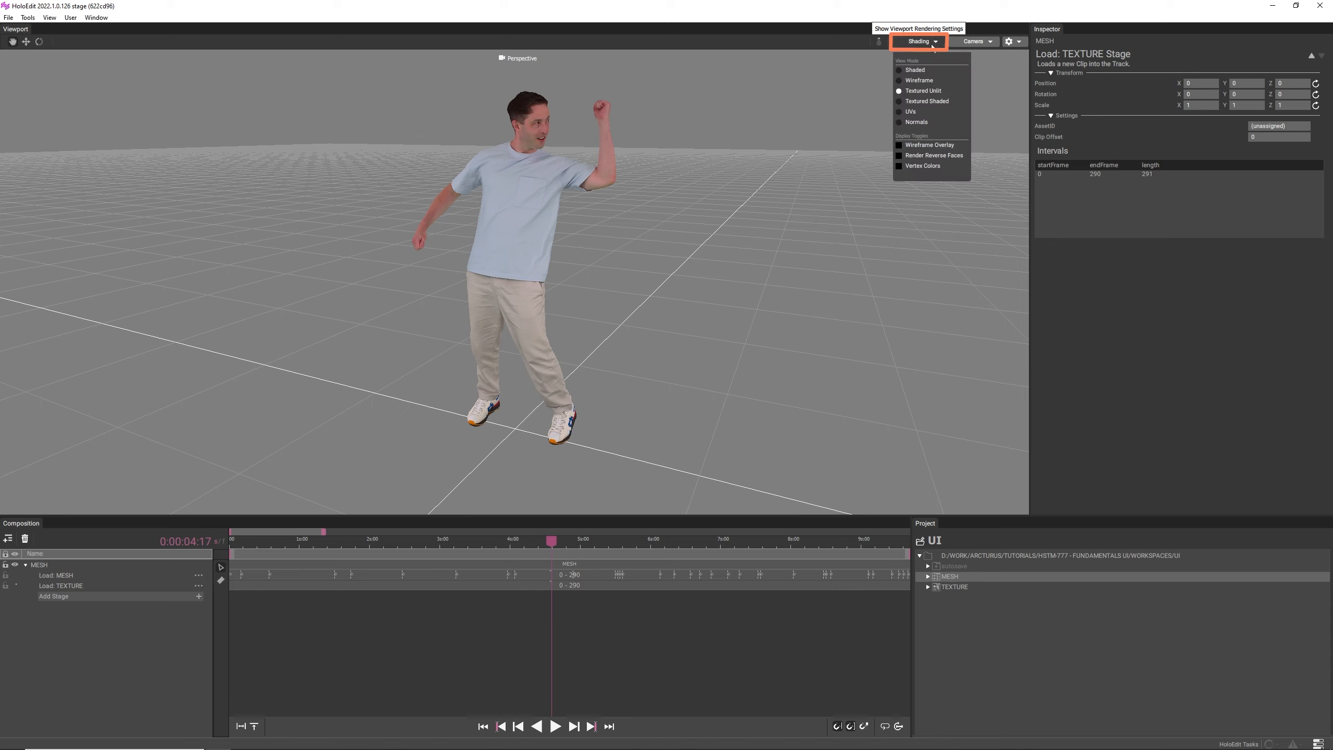
click(927, 101)
right_drag(536, 212, 602, 211)
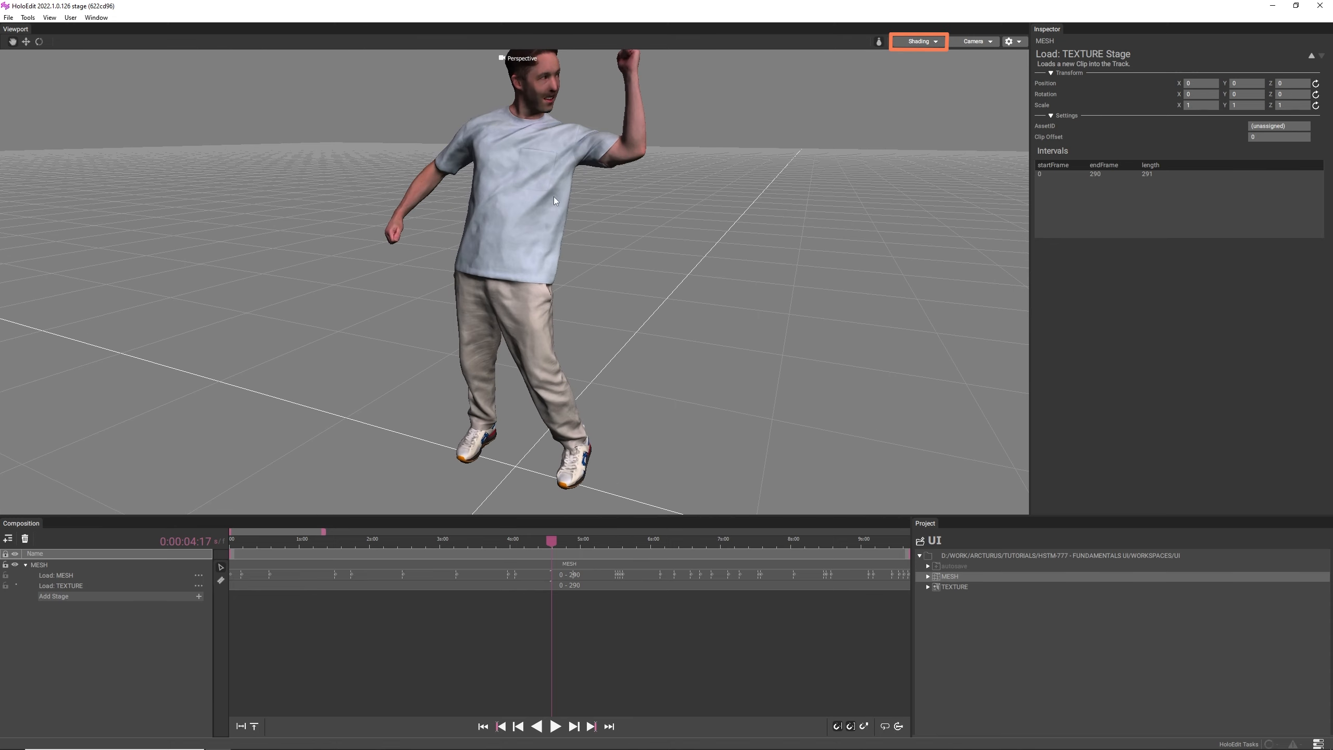
middle_drag(554, 196, 556, 214)
mouse_move(557, 214)
mouse_down()
mouse_move(933, 195)
mouse_move(933, 211)
mouse_move(863, 247)
mouse_up()
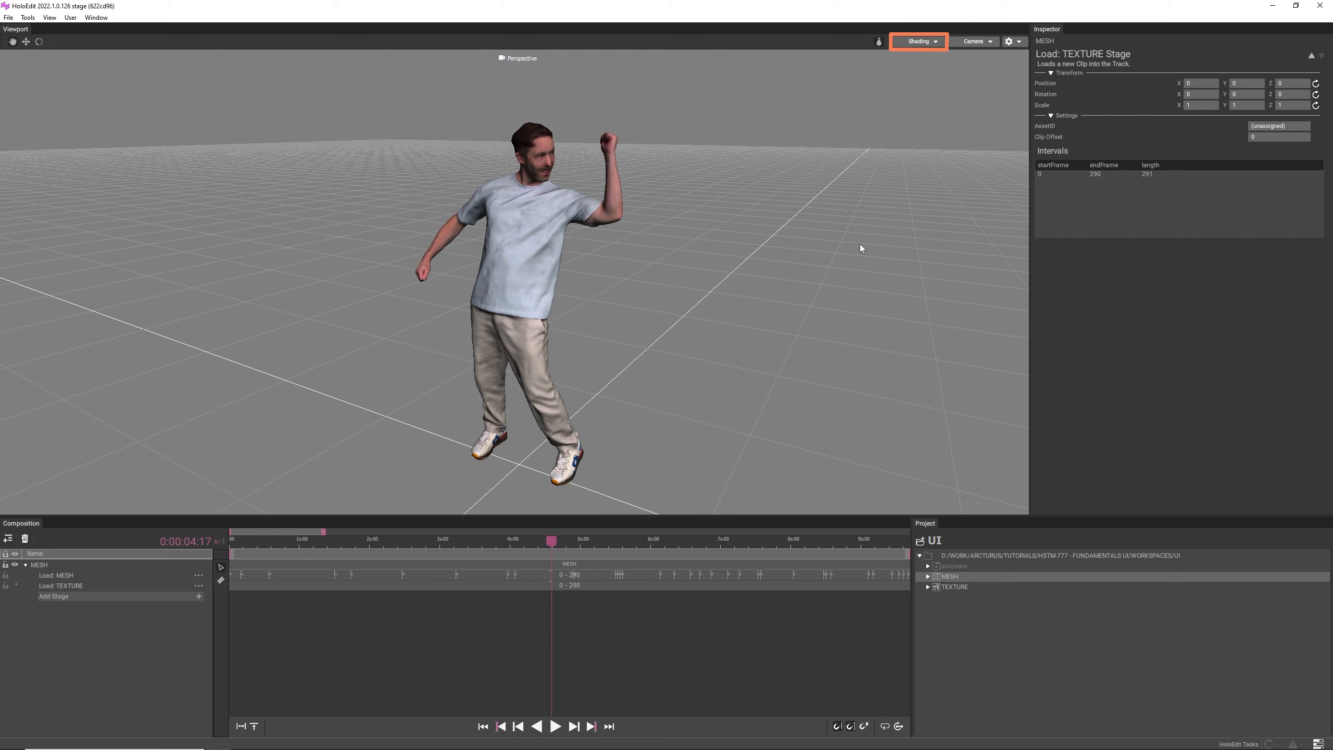
- Switch the view mode to UVs and inspect the figure's UV layout
click(913, 47)
click(916, 112)
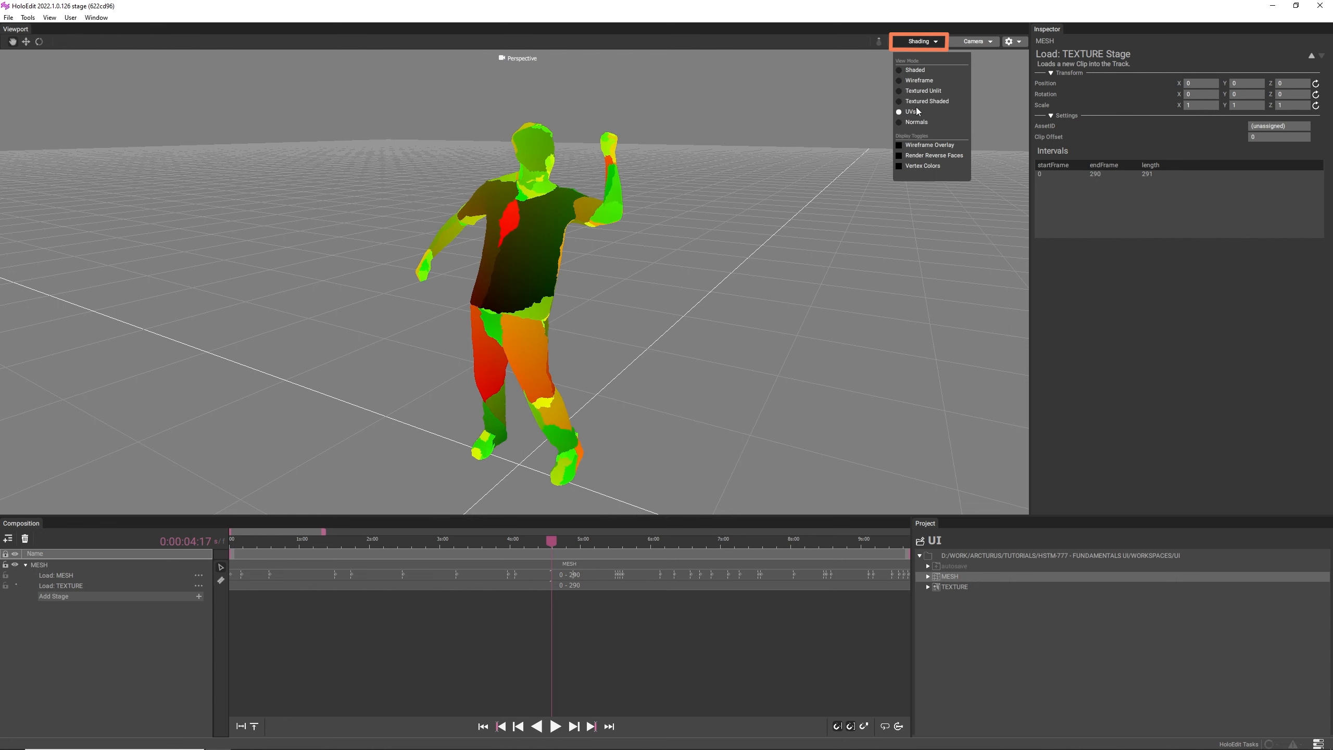
mouse_move(526, 252)
mouse_down()
mouse_move(621, 249)
mouse_move(508, 253)
mouse_move(524, 253)
mouse_up()
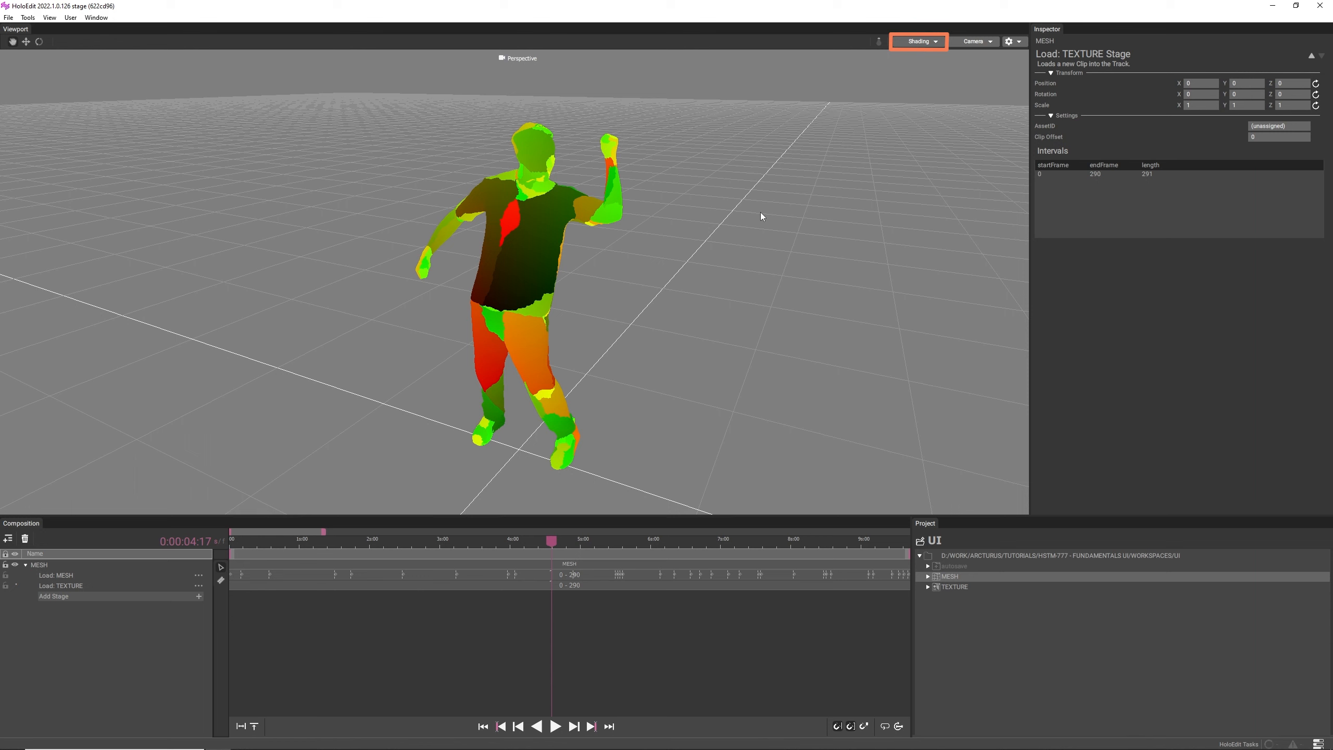
- Switch the view mode to Normals and inspect the direction of the figure's surfaces
click(919, 42)
click(914, 122)
mouse_move(561, 288)
mouse_down()
mouse_move(954, 293)
mouse_move(931, 295)
mouse_up()
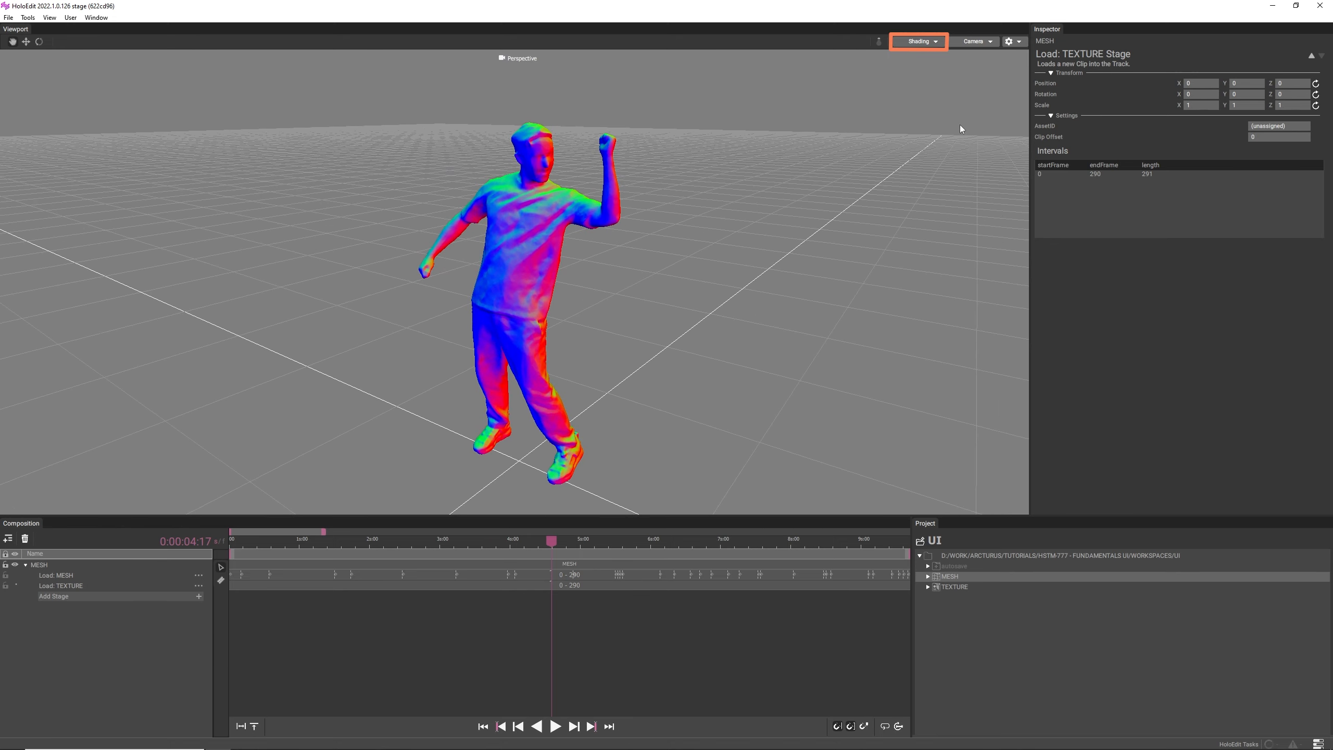
- Return the view mode to Textured Unlit and turn on Wireframe Overlay to inspect the mesh over the texture
click(921, 42)
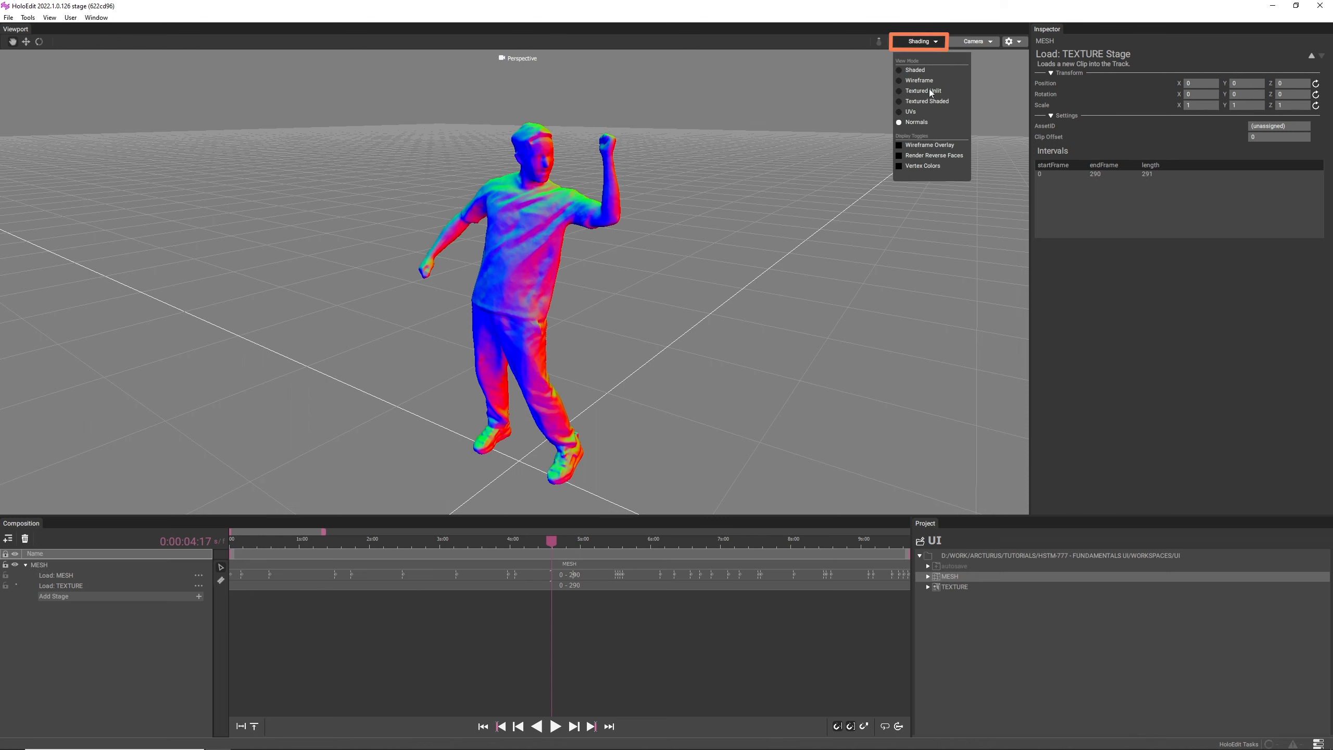
click(930, 91)
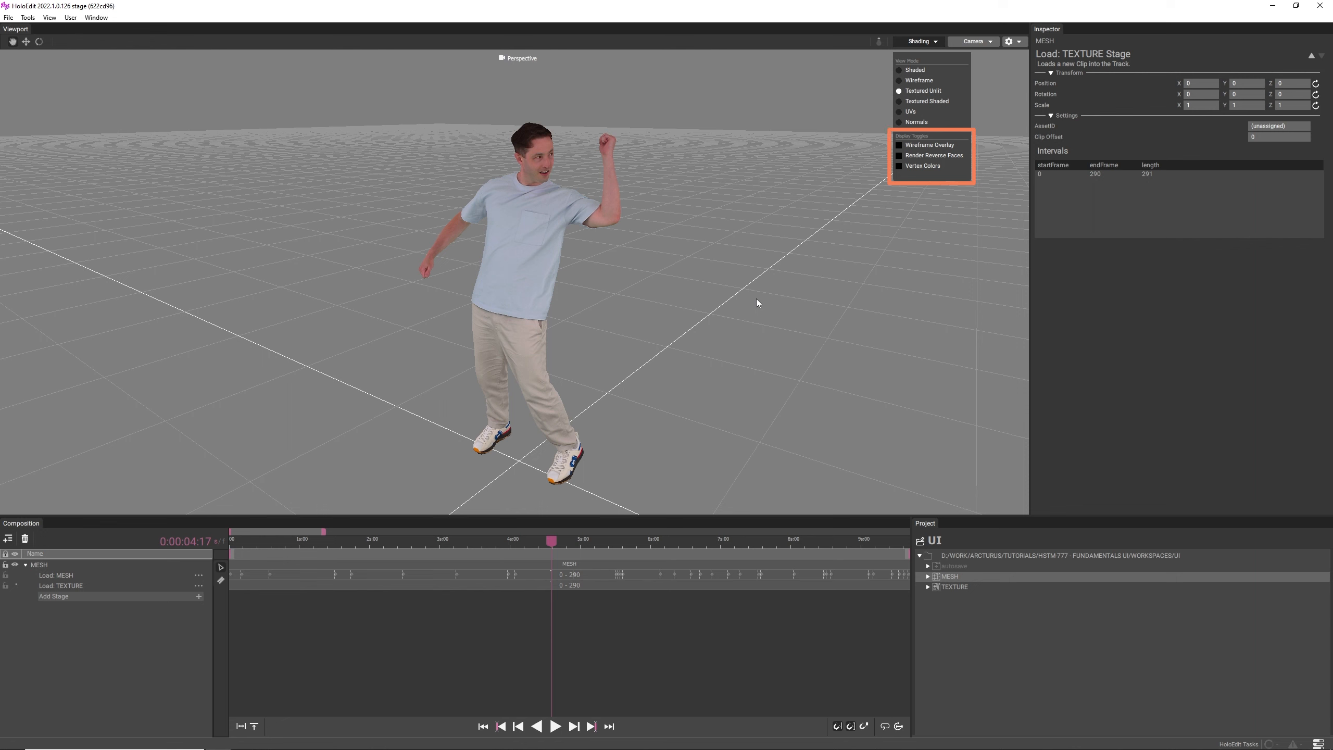
click(929, 145)
right_drag(496, 197, 627, 165)
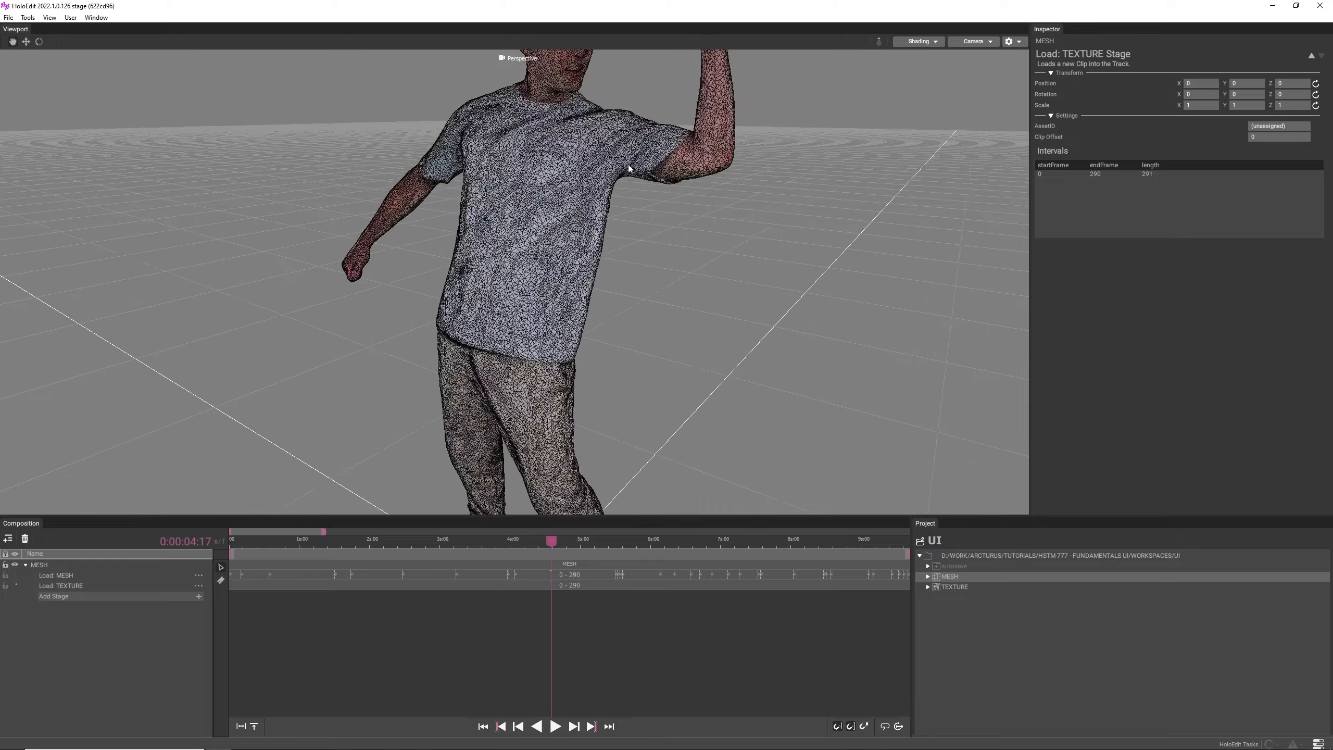
middle_drag(627, 165, 571, 196)
right_drag(571, 196, 642, 203)
drag(642, 203, 606, 233)
right_drag(606, 233, 504, 261)
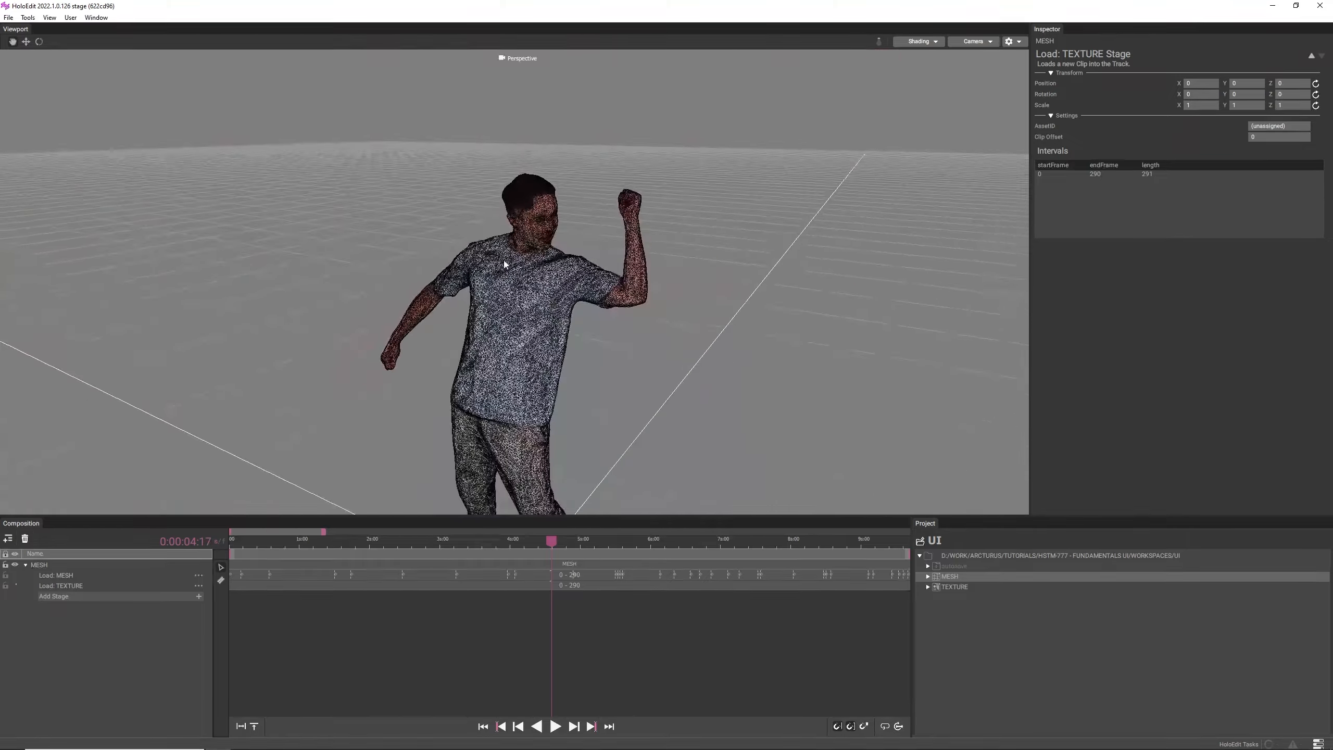
middle_drag(504, 261, 508, 217)
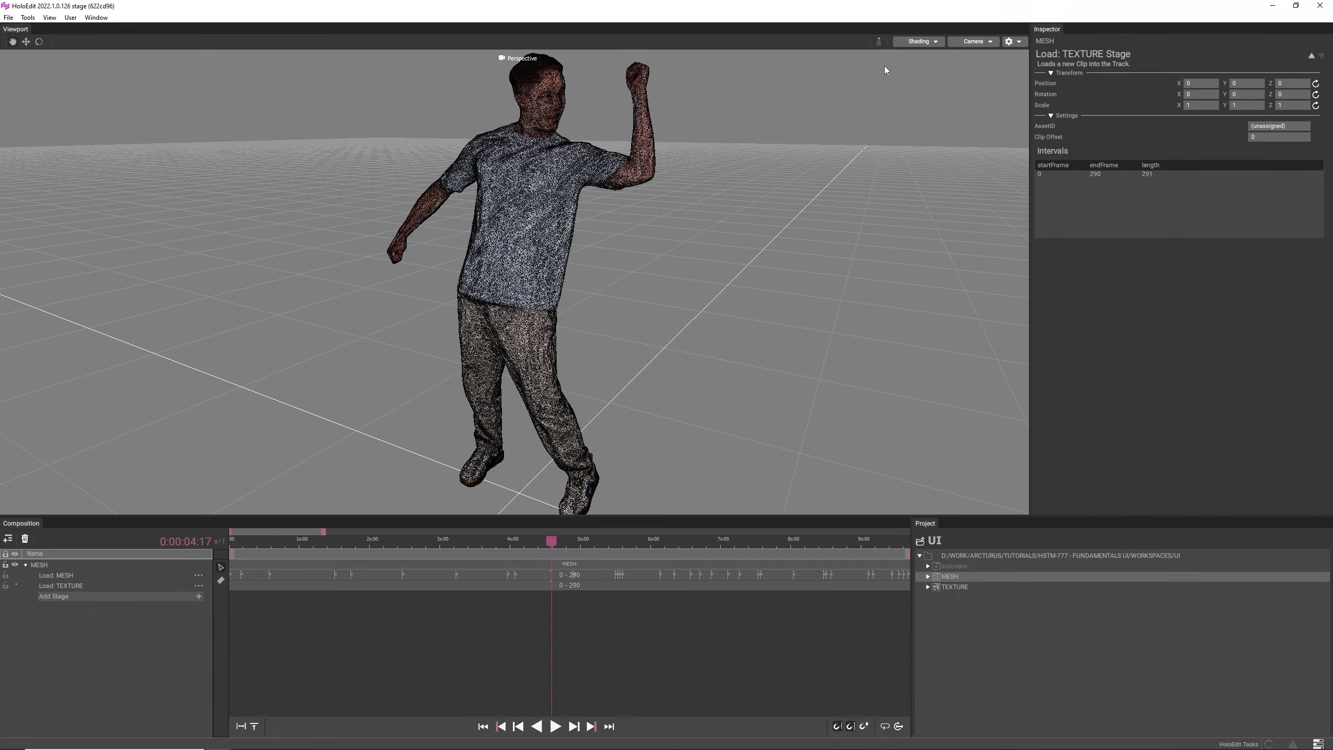
- Turn on Render Reverse Faces and inspect the mesh's back-facing surfaces
click(920, 41)
click(932, 155)
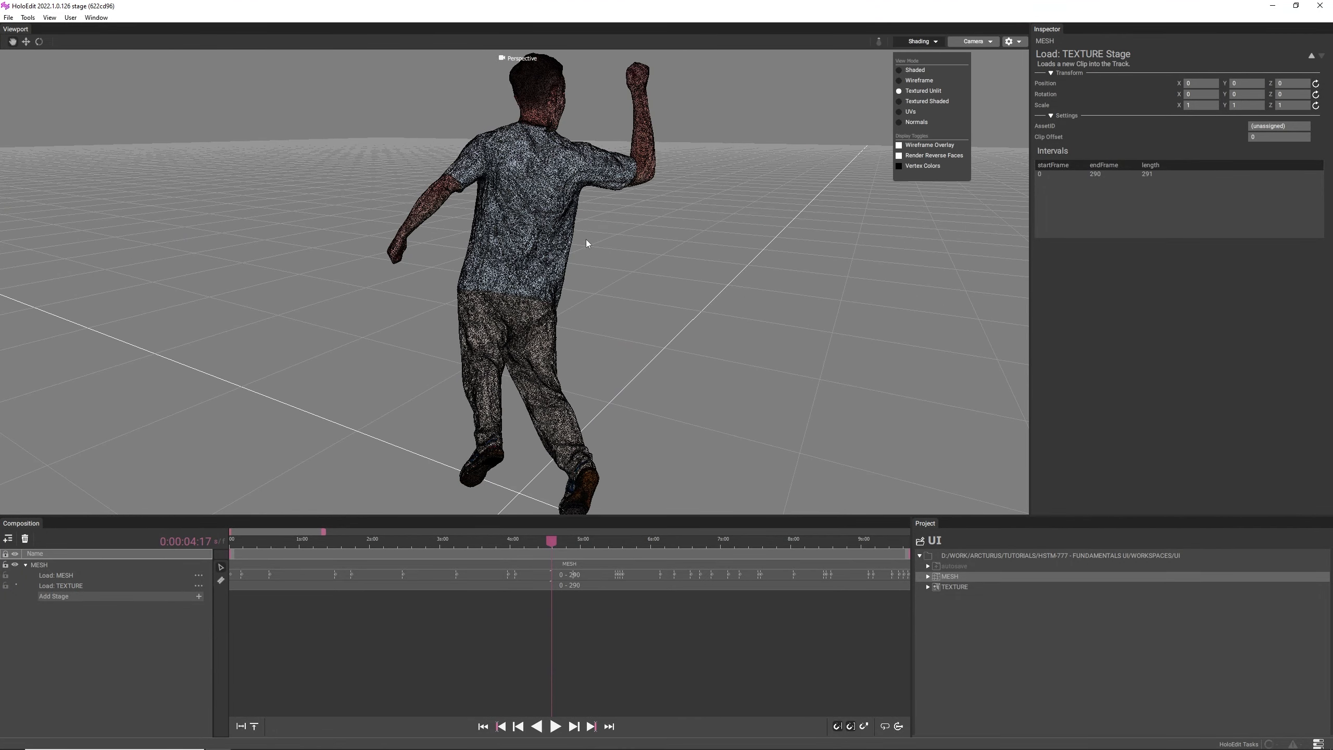
right_drag(588, 244, 556, 252)
mouse_move(557, 252)
mouse_down()
mouse_move(485, 249)
mouse_move(564, 248)
mouse_up()
- Turn on Vertex Colors, and turn off Render Reverse Faces and Wireframe Overlay
click(920, 42)
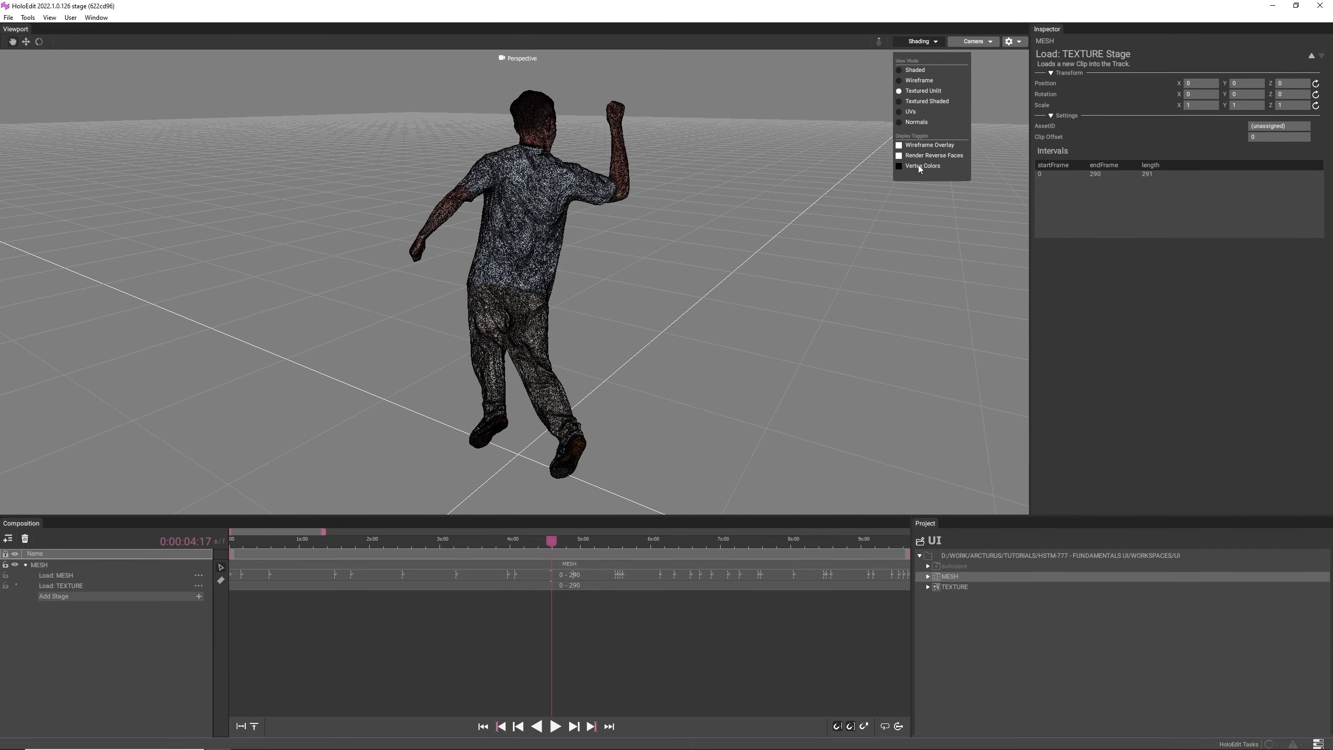
click(906, 156)
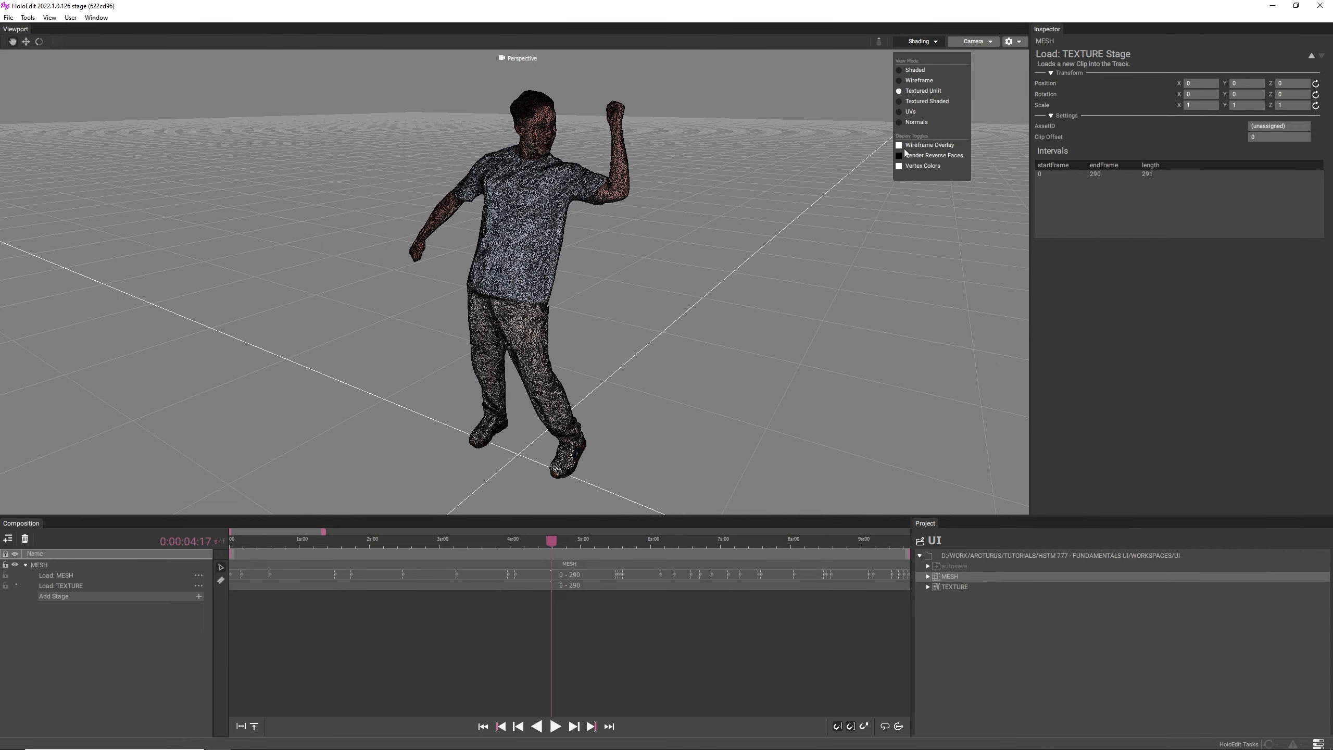
click(905, 148)
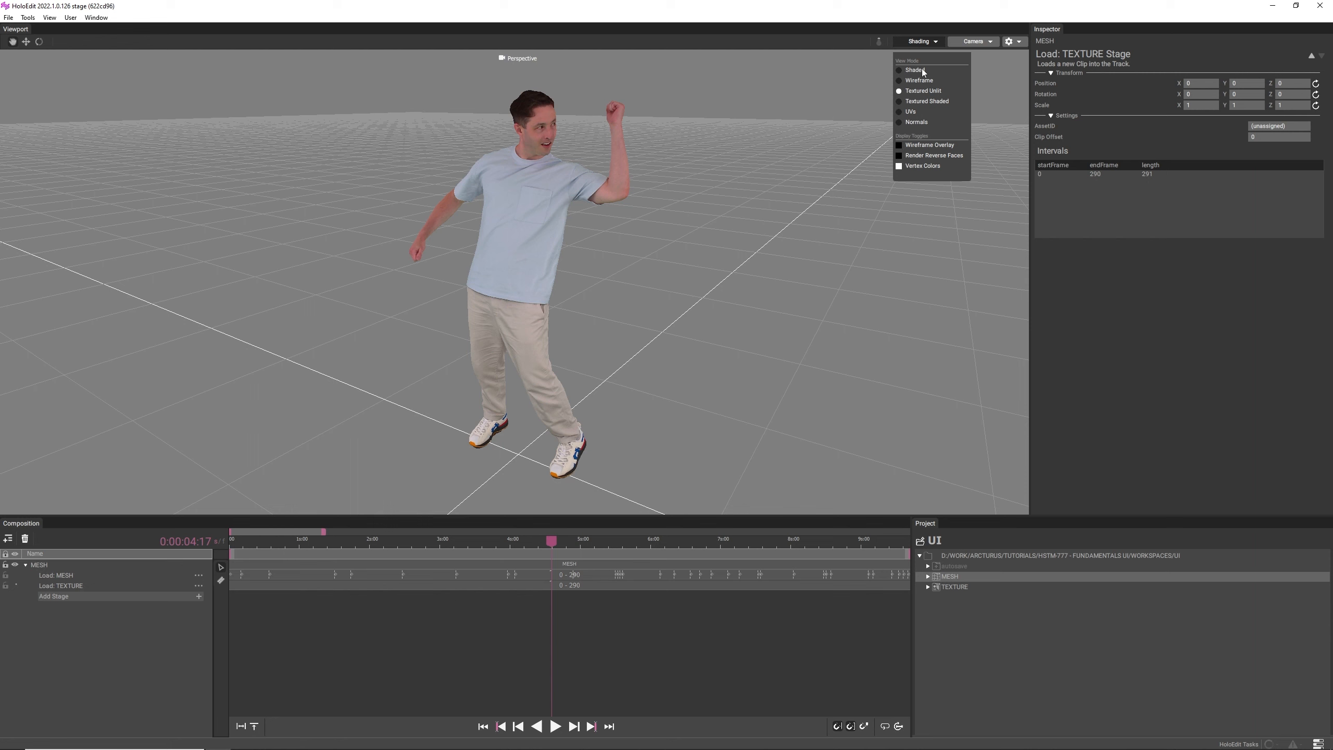
click(925, 44)
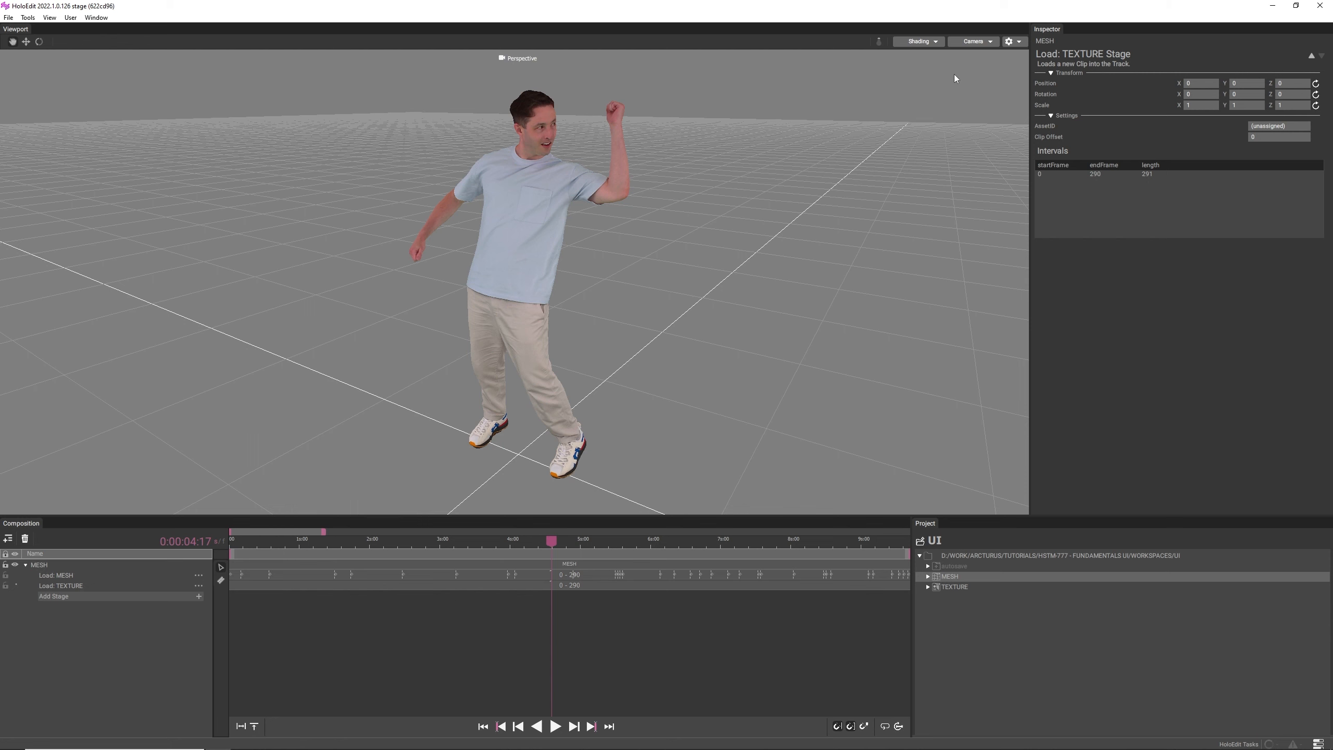
- View the figure through the orthographic Top camera and through the Front camera
click(989, 43)
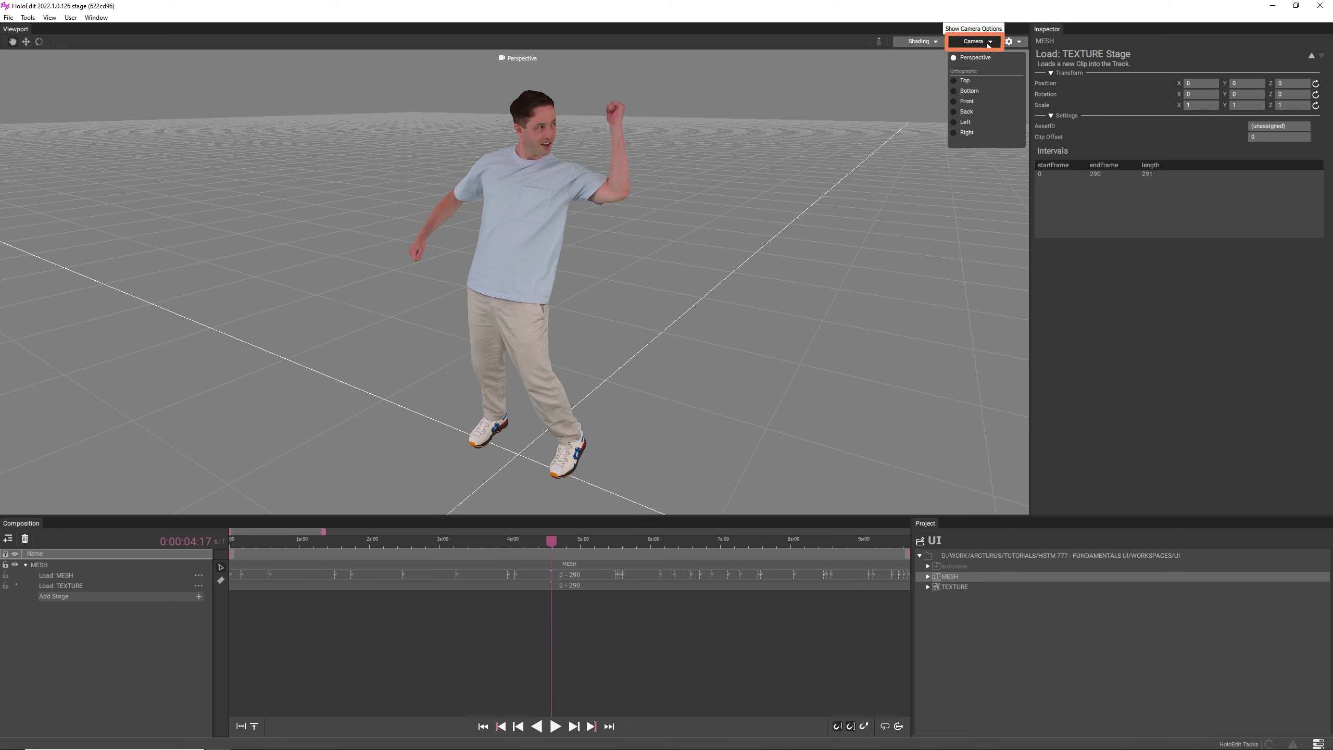
click(971, 83)
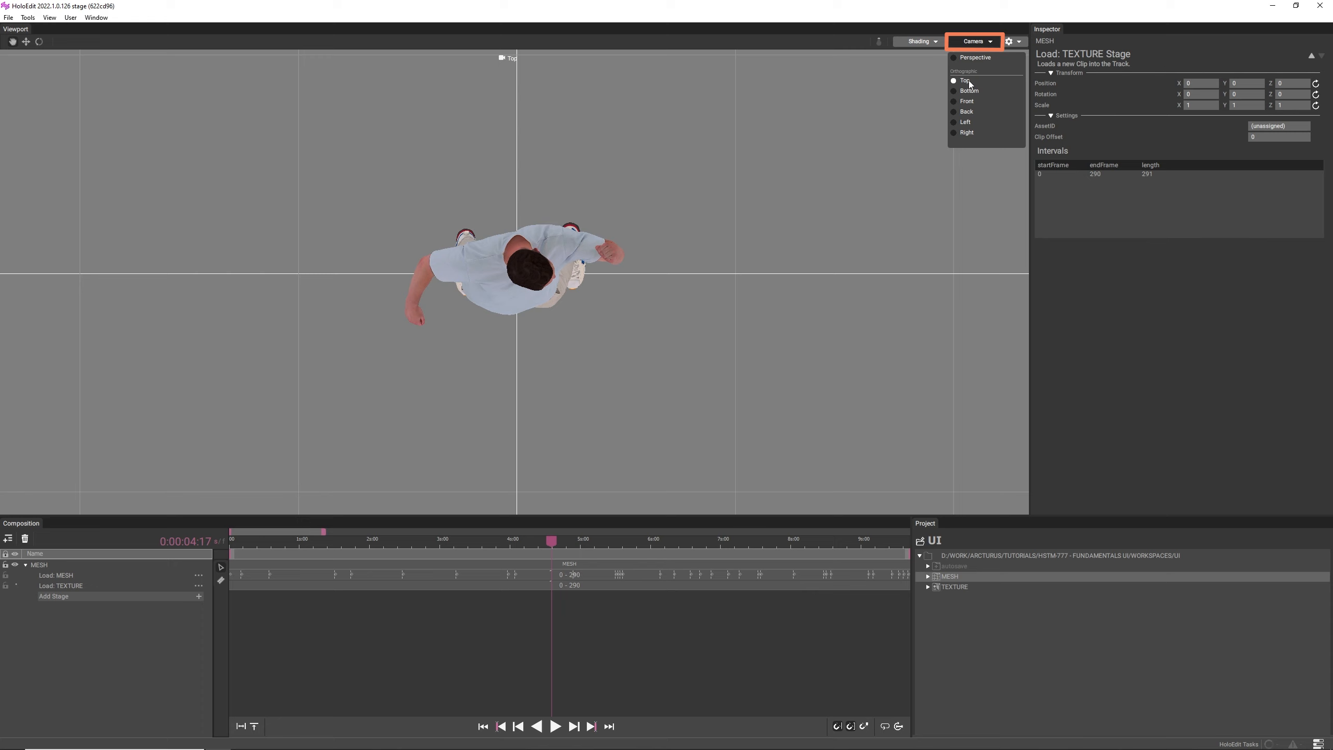
click(982, 42)
click(978, 42)
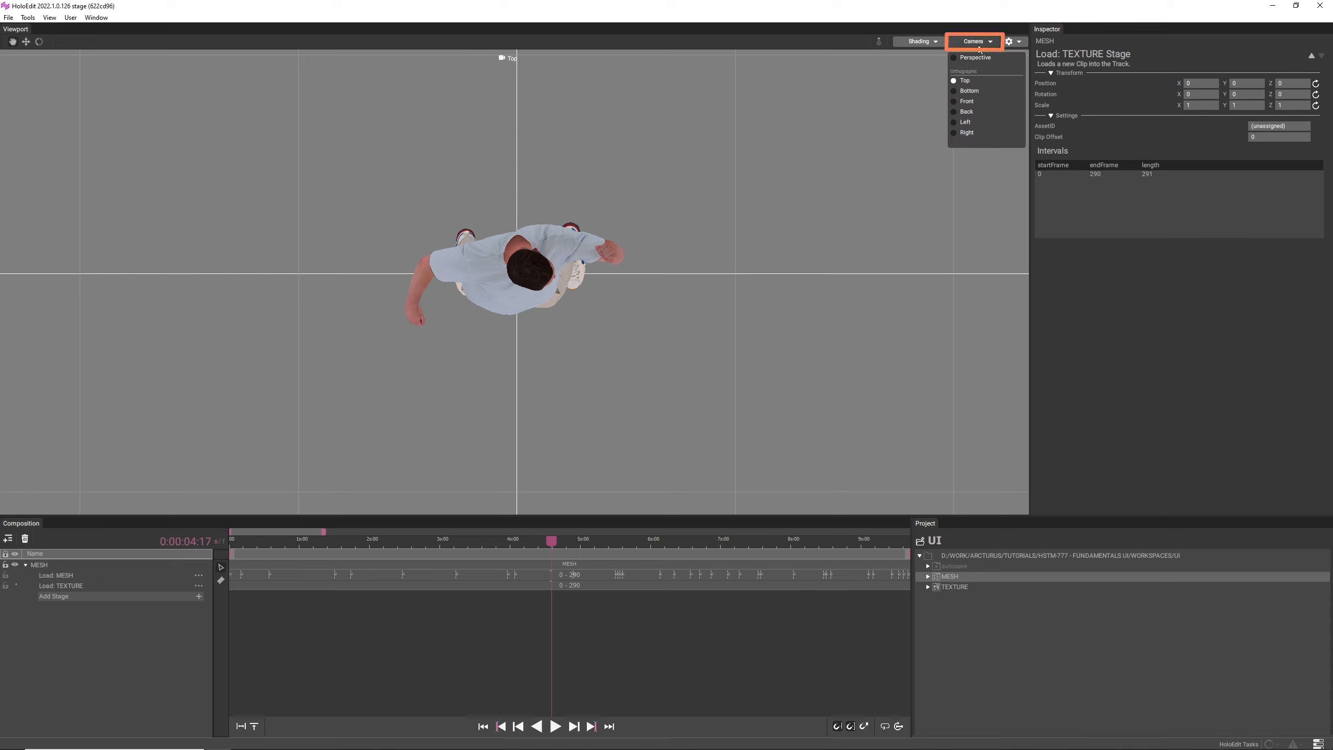
click(972, 105)
click(981, 43)
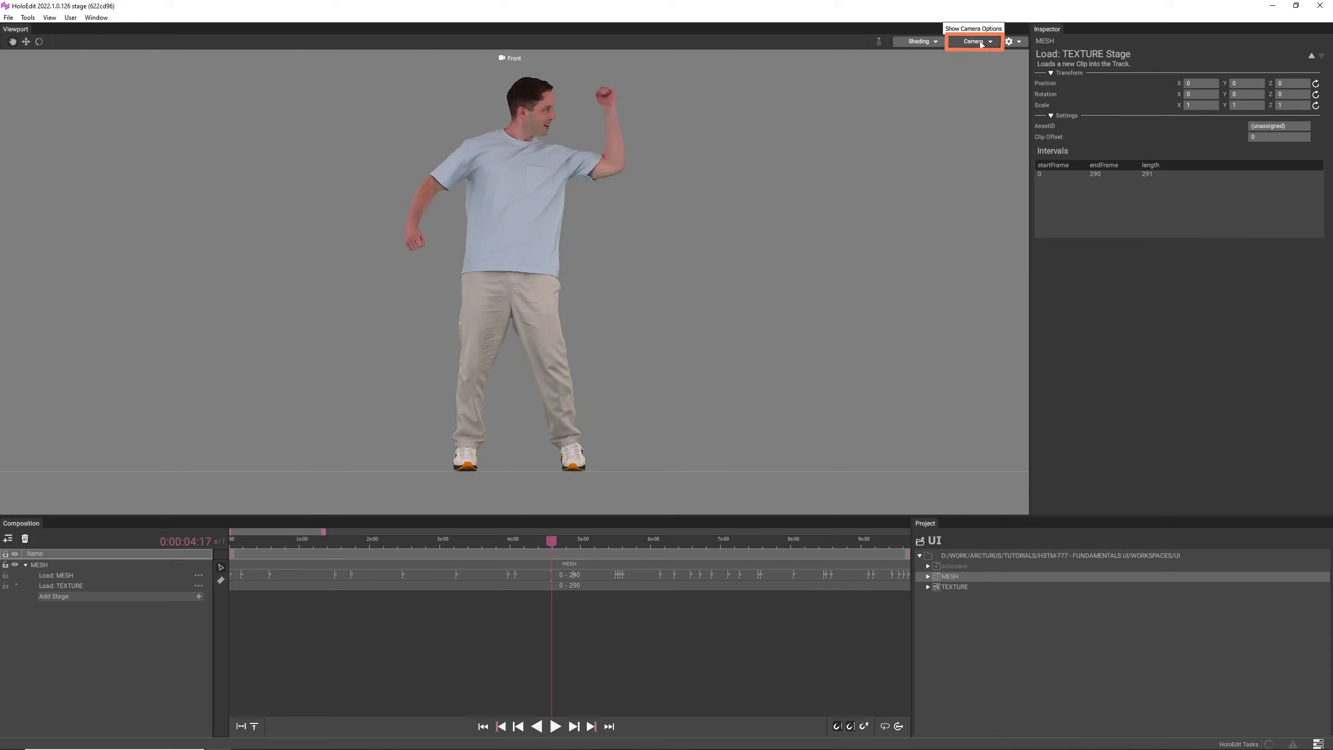
mouse_move(706, 187)
middle_down()
mouse_move(684, 191)
mouse_move(772, 192)
mouse_move(722, 194)
middle_up()
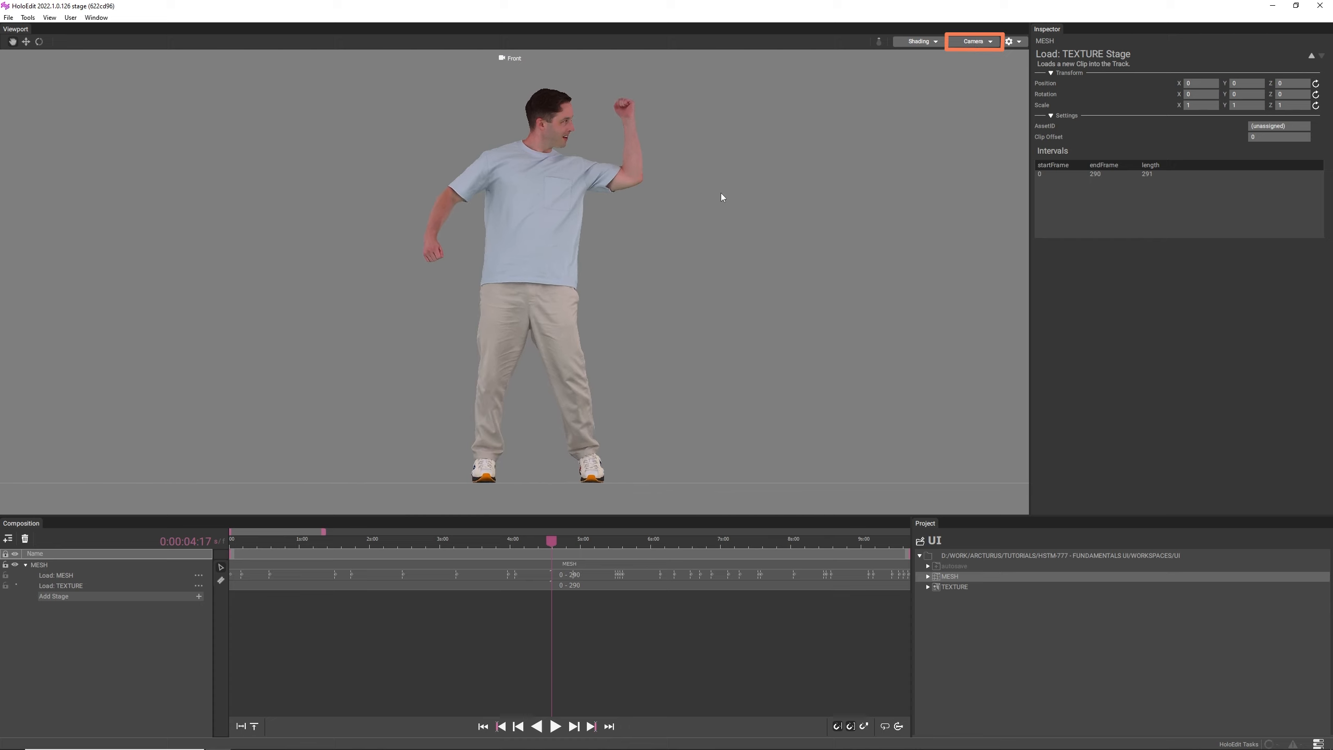
- Return the camera to Perspective and turn on Render Sources for the viewport
click(974, 42)
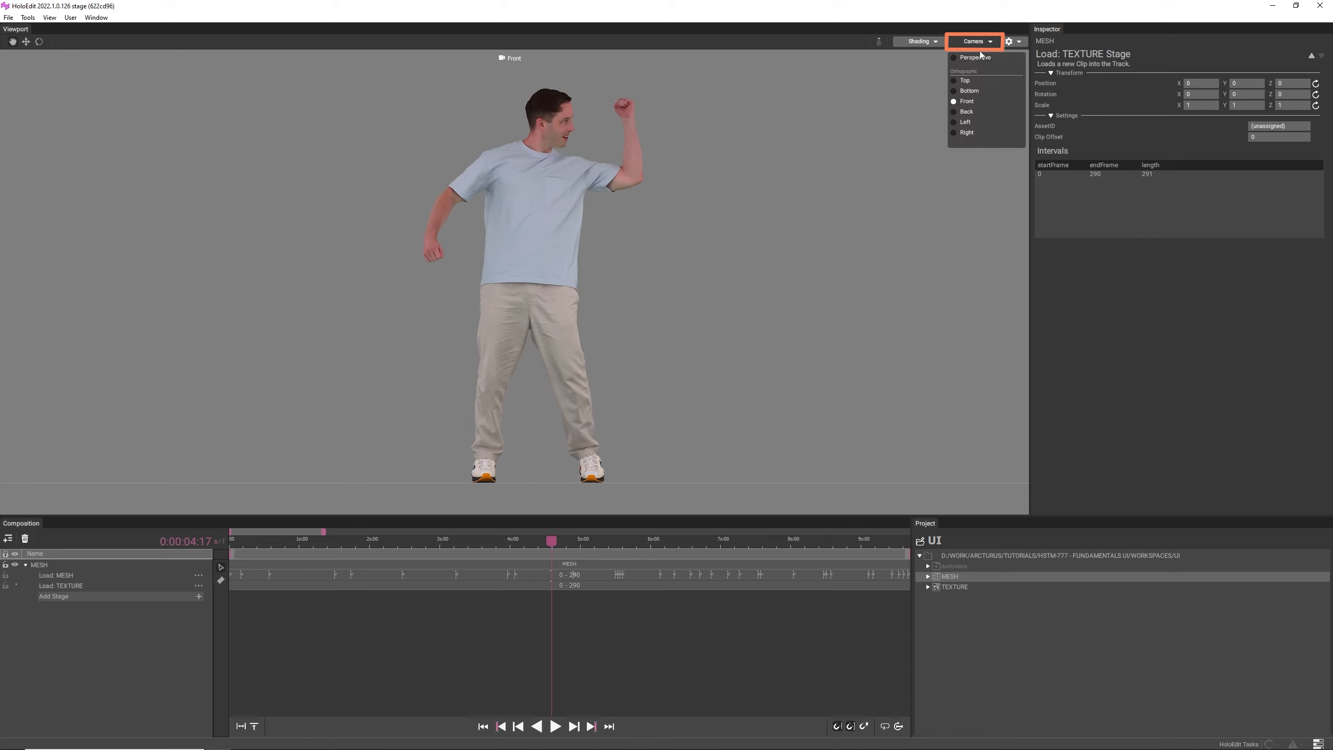
click(977, 58)
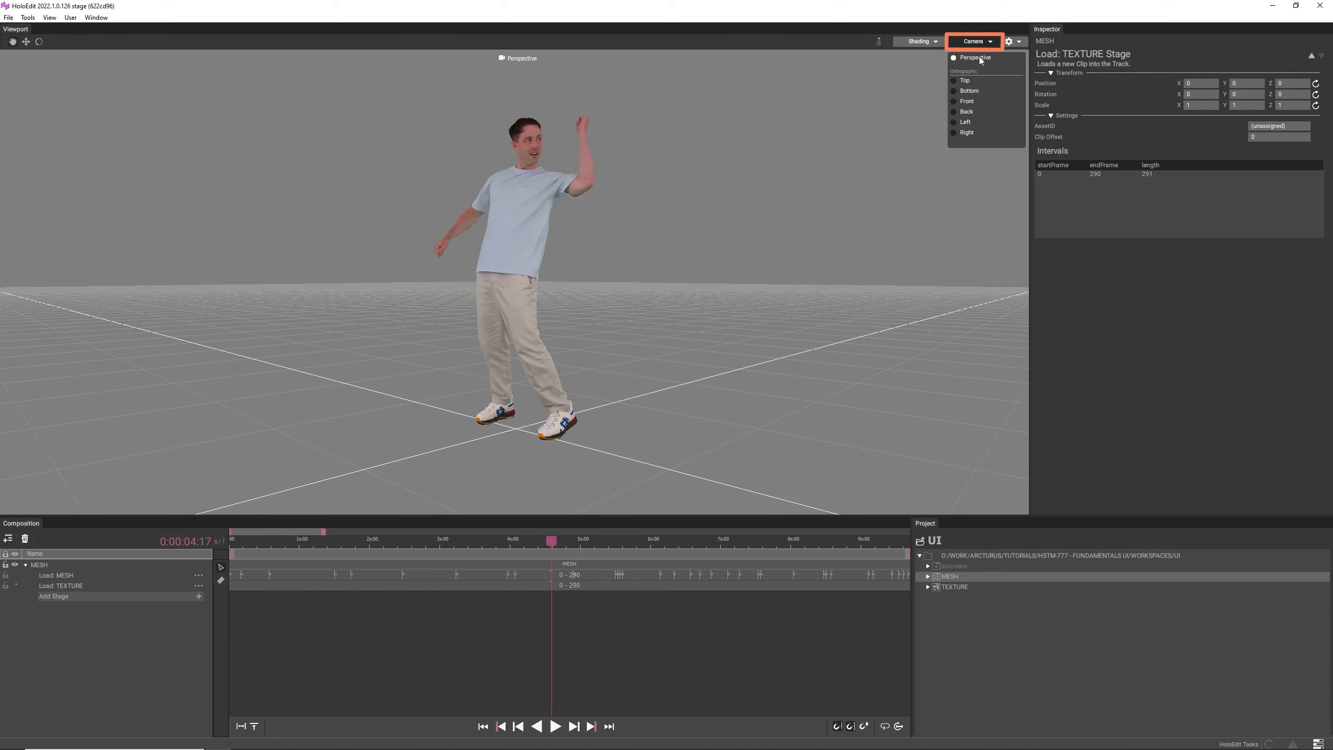
click(1017, 42)
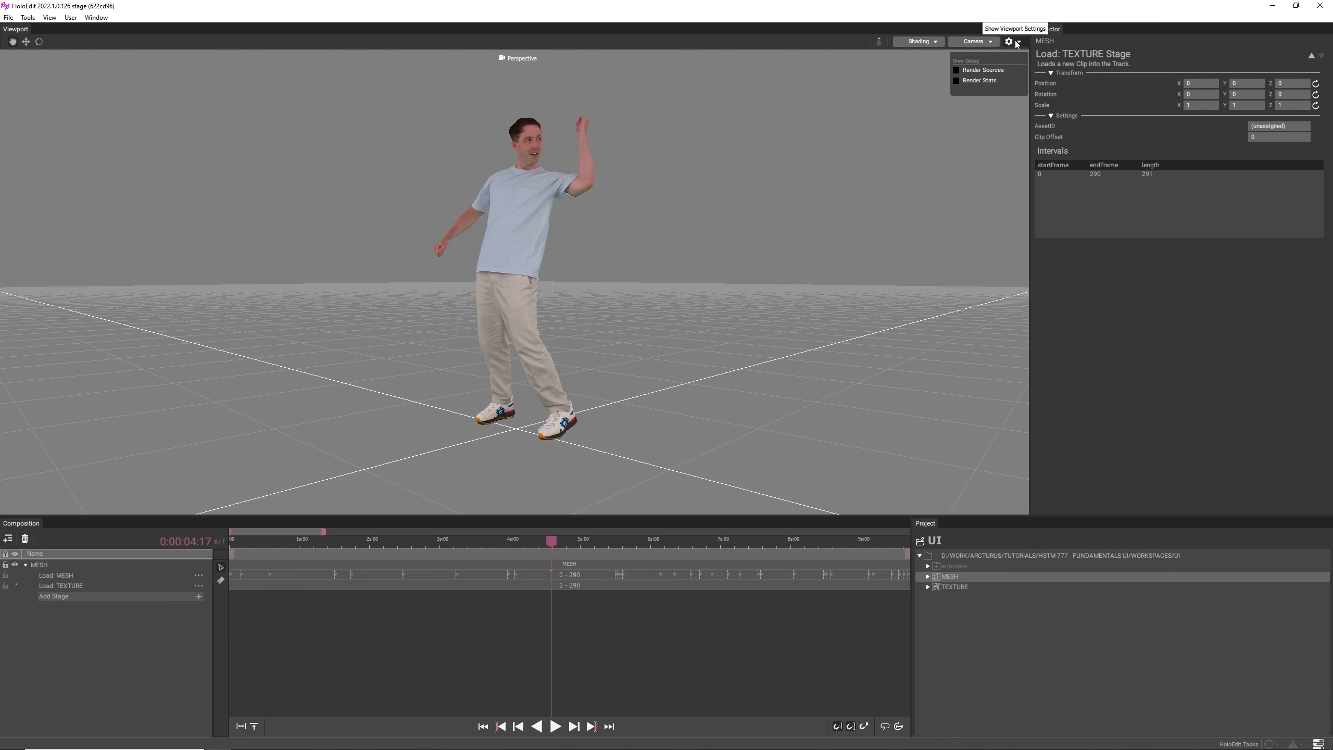
click(1001, 72)
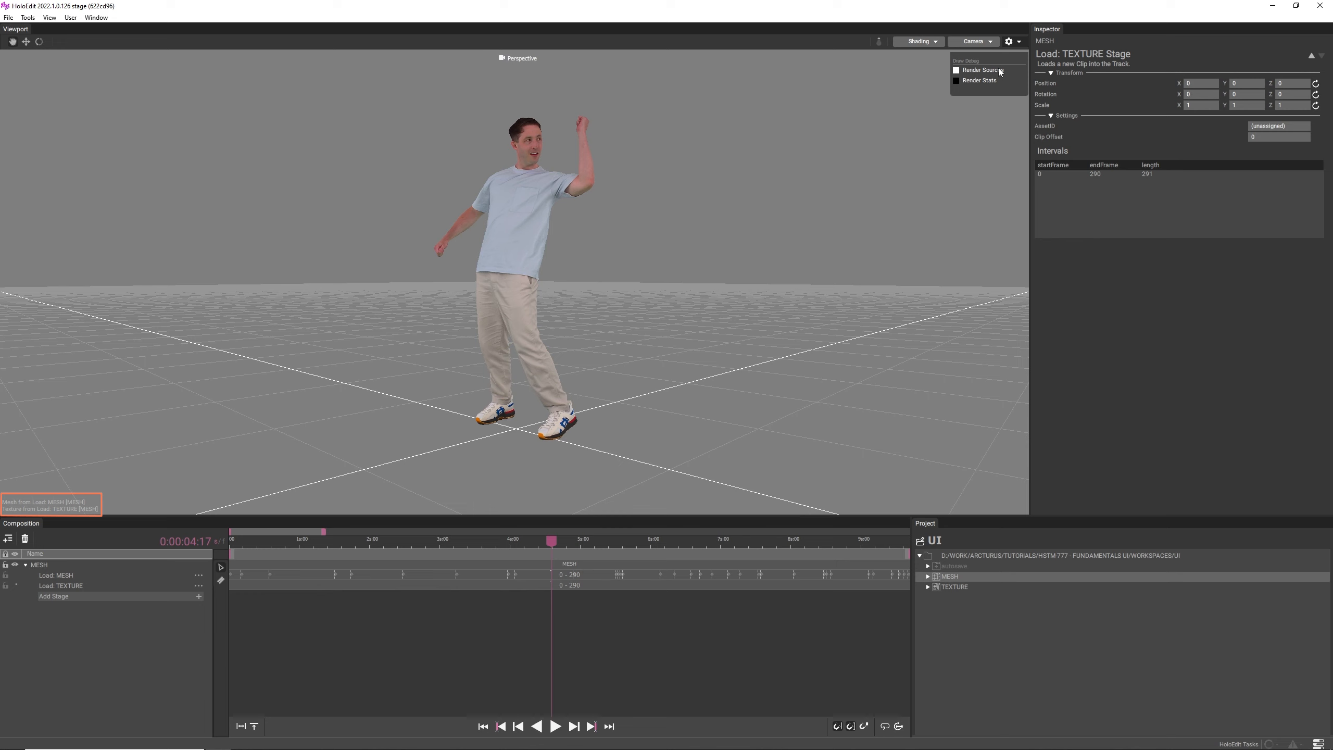
- Turn on Render Stats for the viewport
click(993, 81)
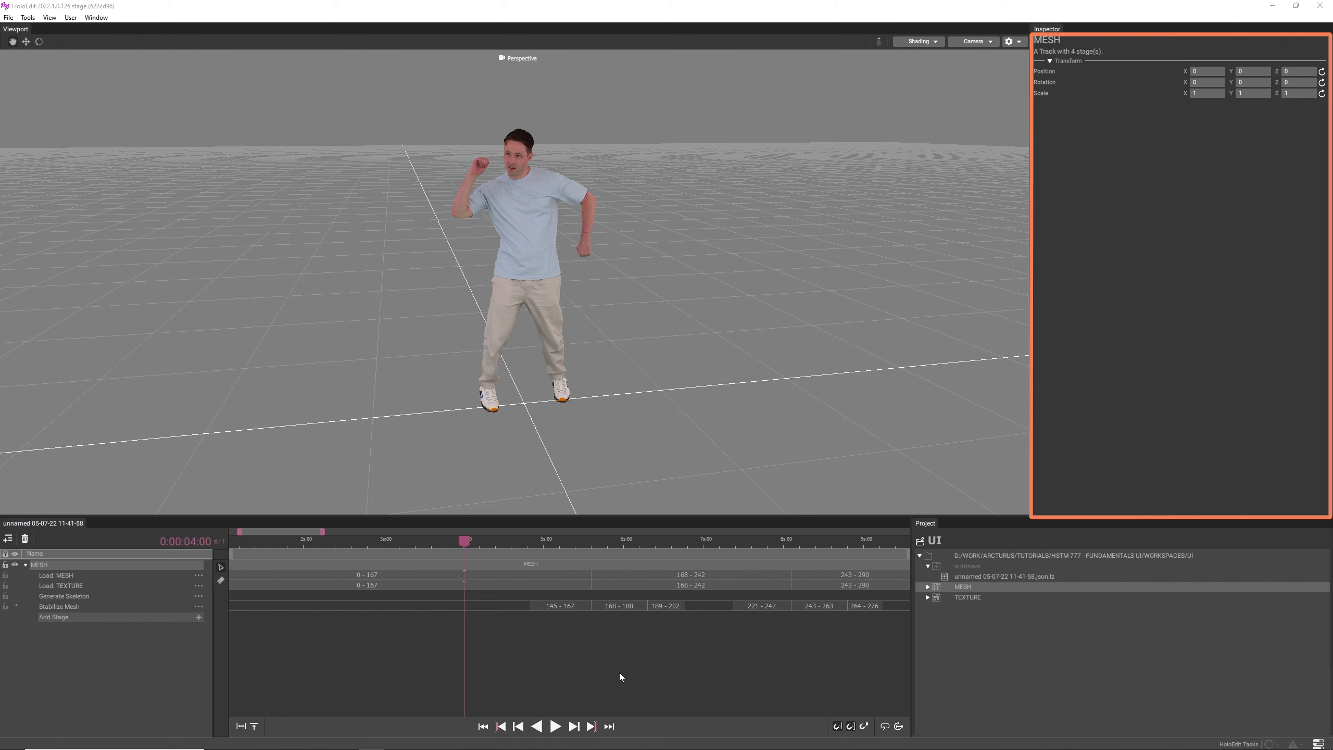
- Inspect the settings of two Stabilize Mesh intervals and of the Load: TEXTURE, Generate Skeleton and Stabilize Mesh stages
click(560, 607)
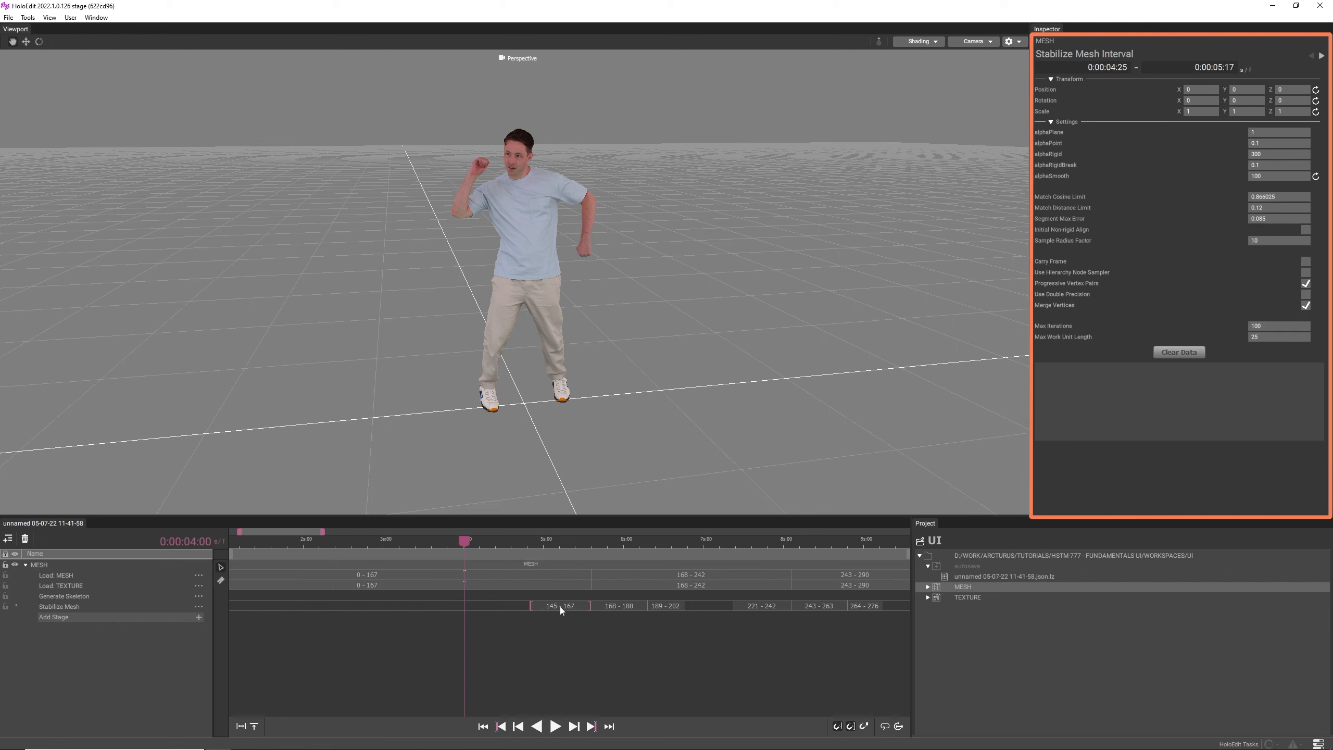
click(604, 607)
click(69, 583)
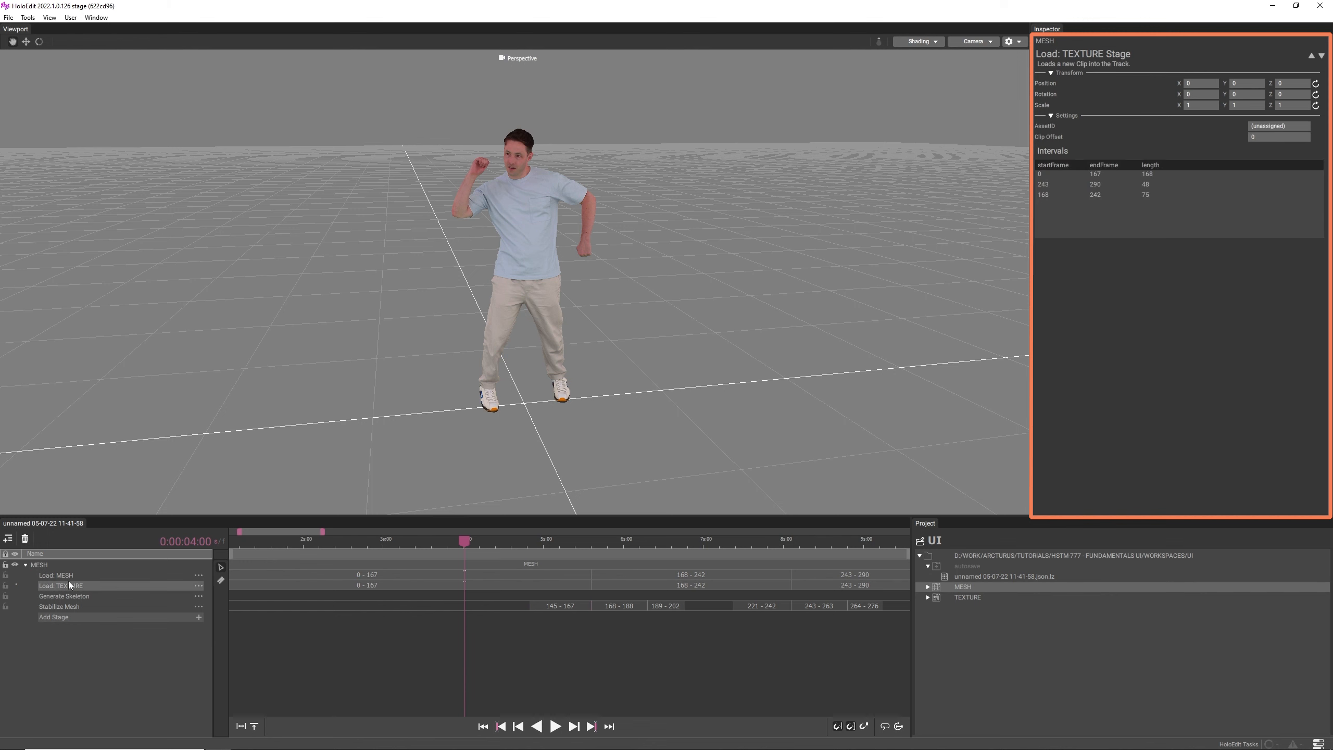
click(67, 596)
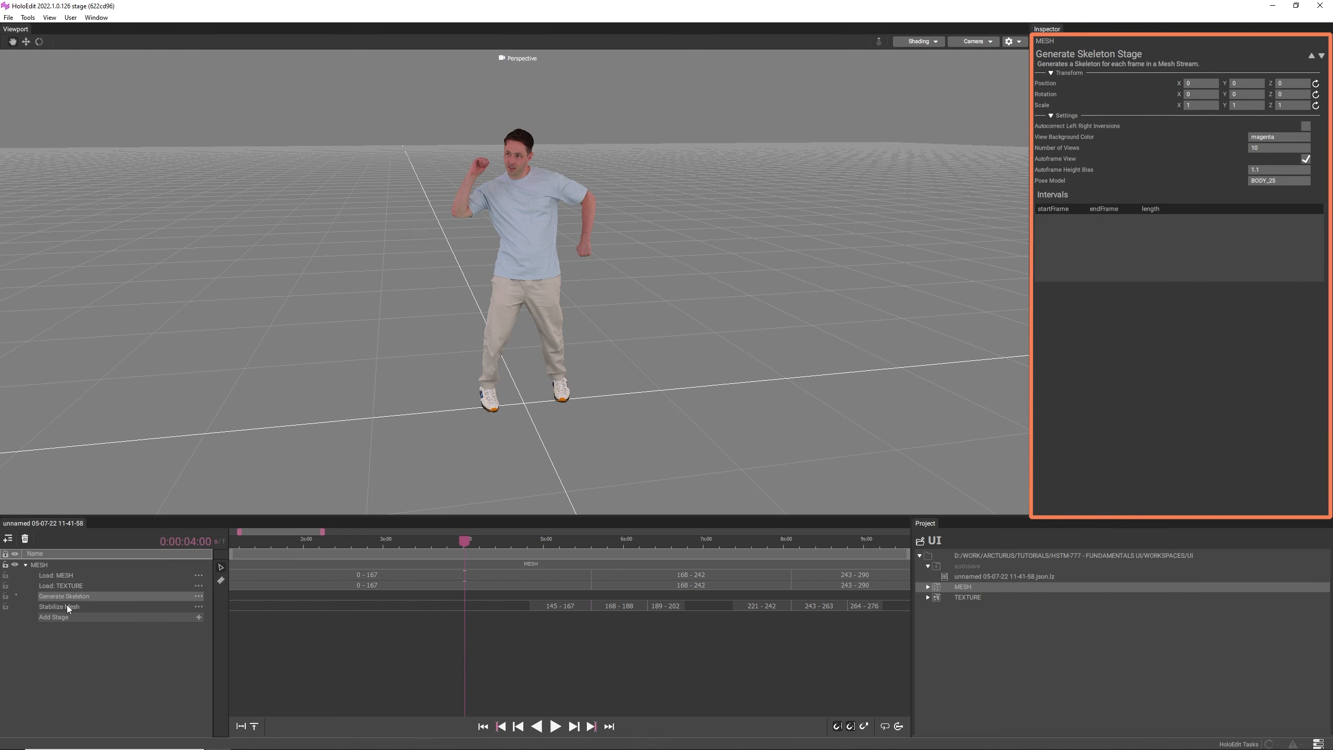
click(67, 606)
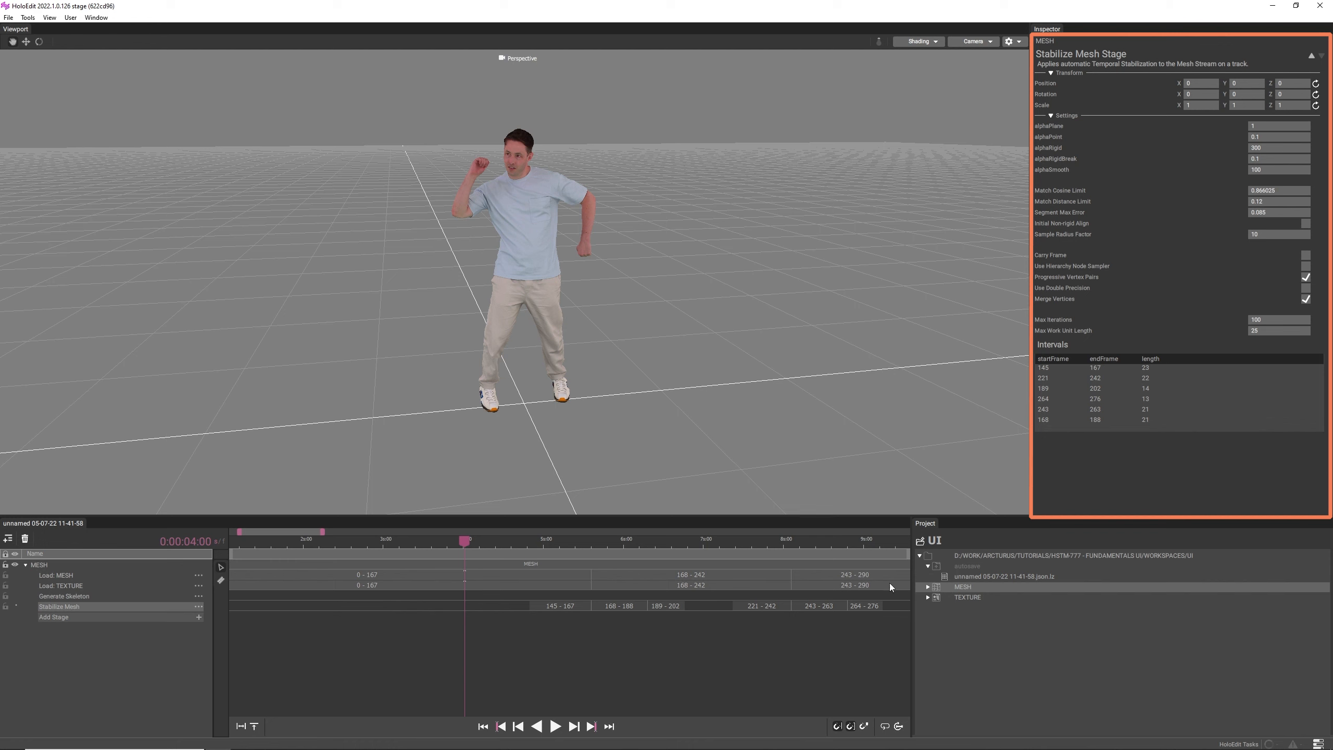
- Inspect the project's MESH clip by scrubbing through its preview, and view the TEXTURE clip's frames
click(965, 587)
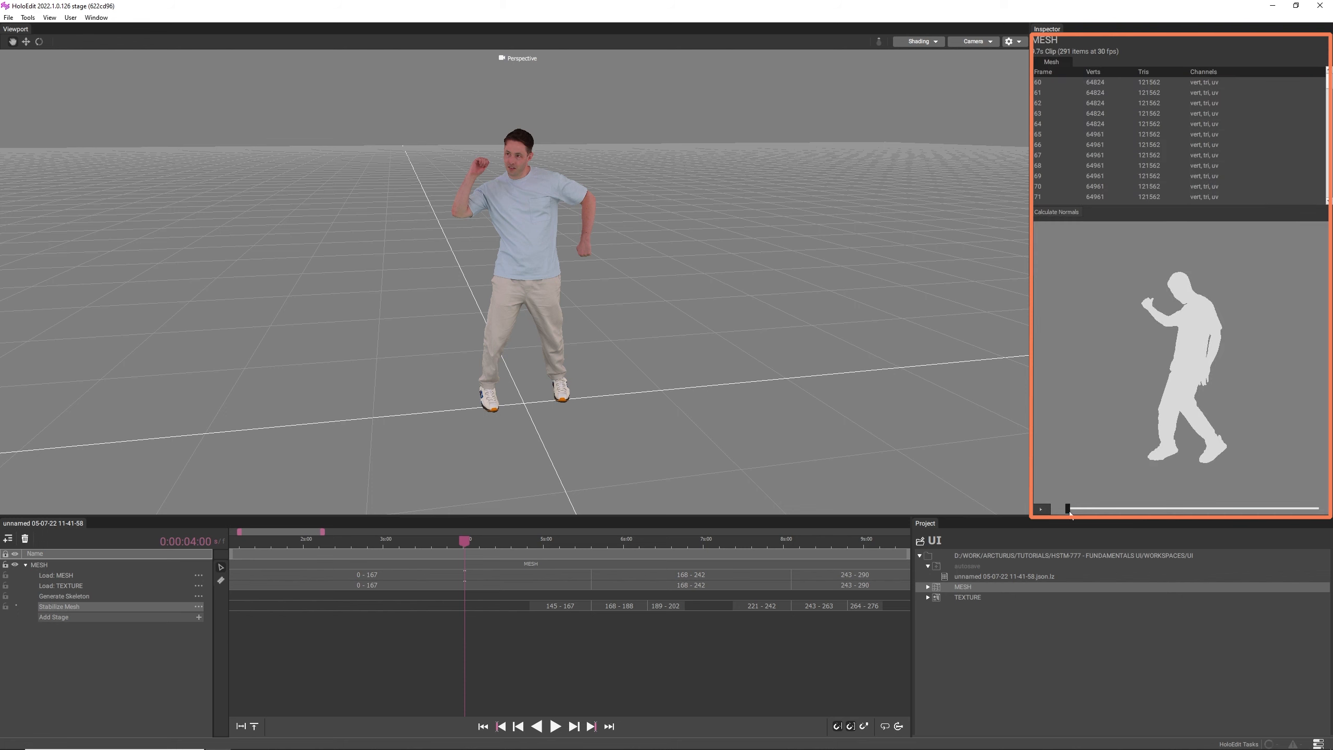
drag(1071, 512, 1198, 511)
drag(1142, 508, 1105, 508)
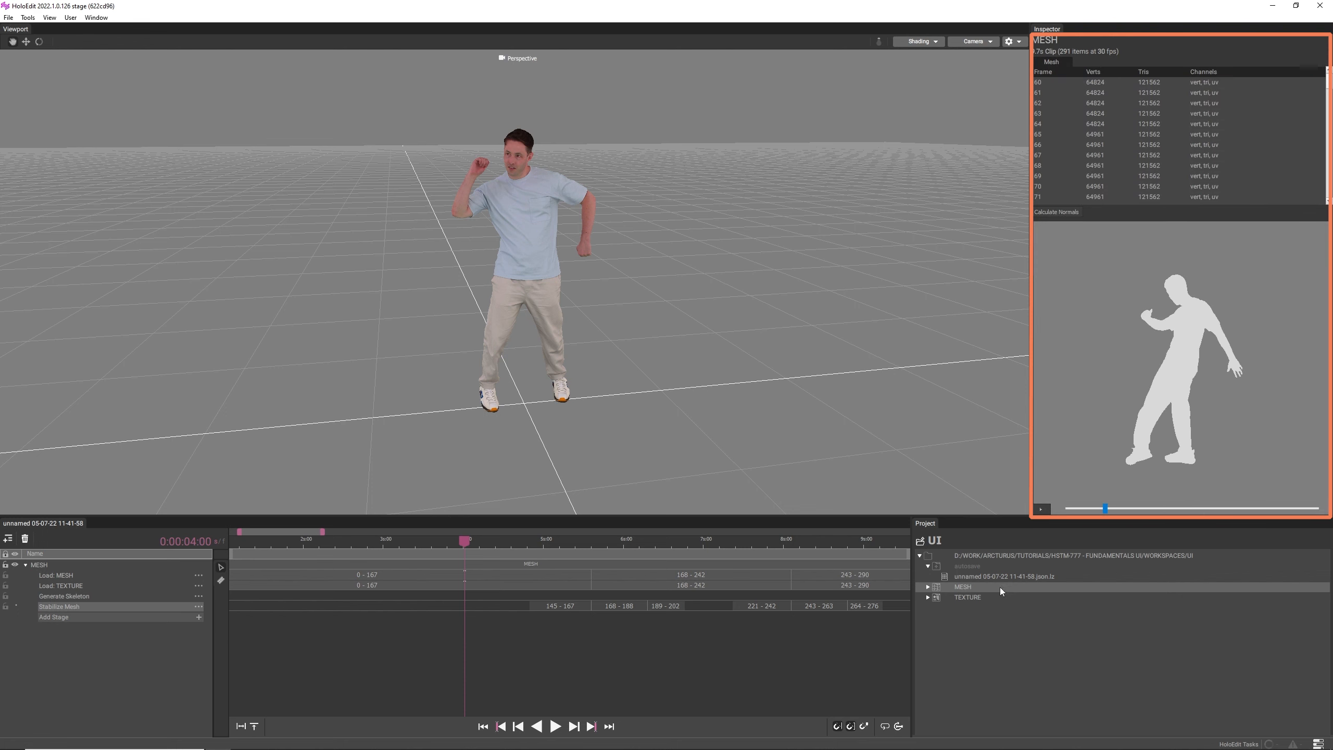
click(979, 598)
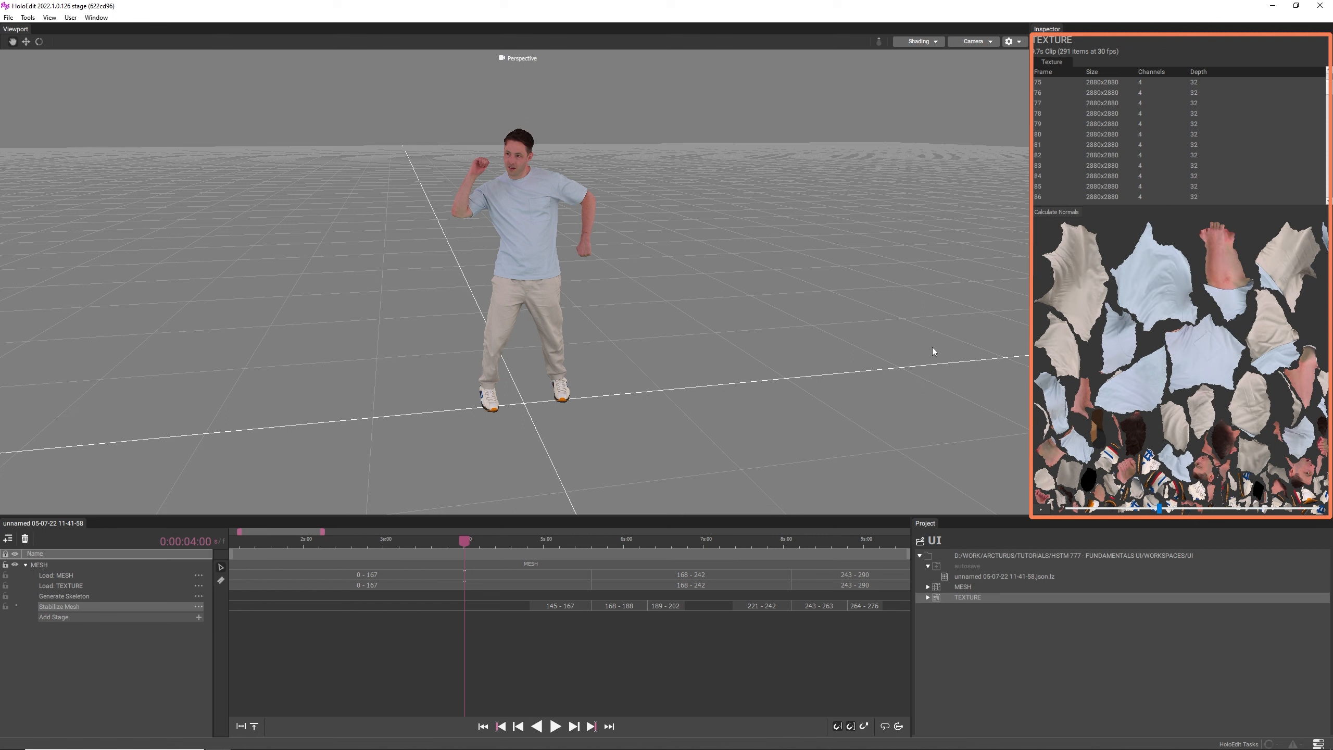
- Scale the Load: TEXTURE stage to 4 on X, Y and Z, and reset its scale
click(56, 585)
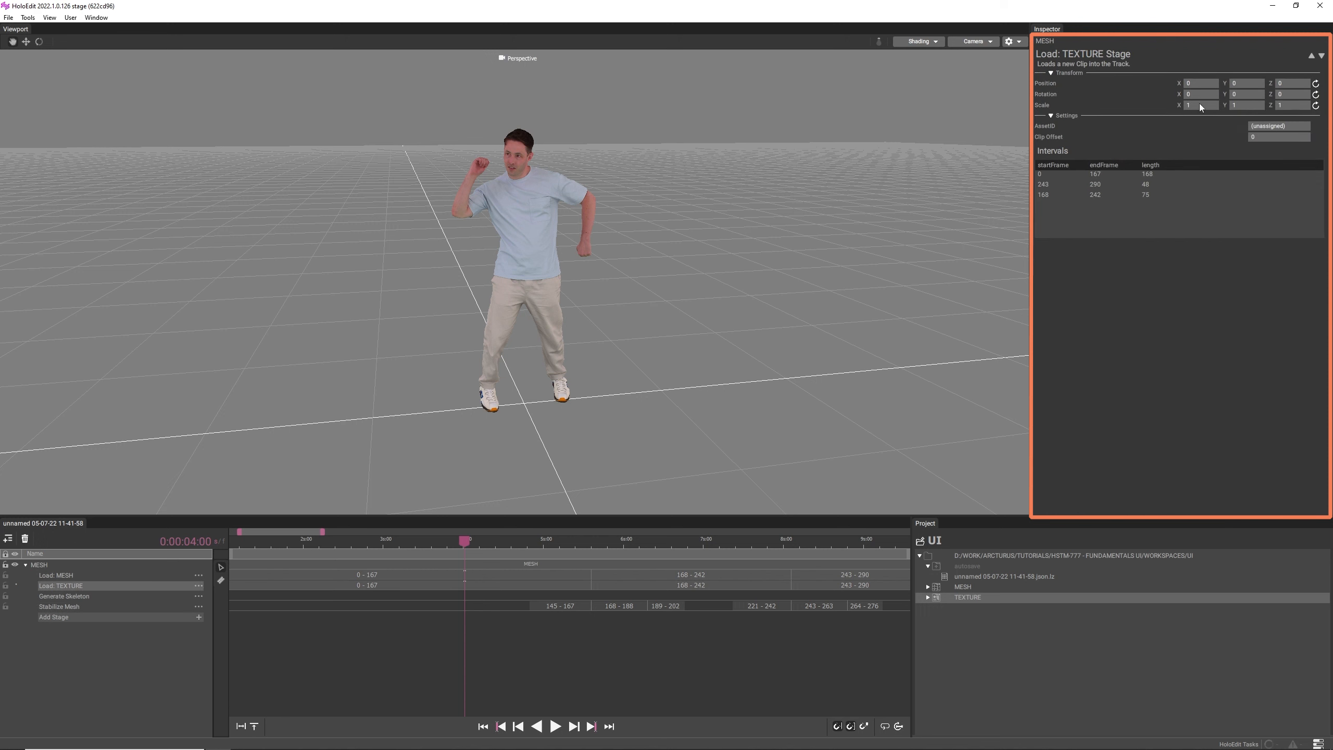
click(1242, 105)
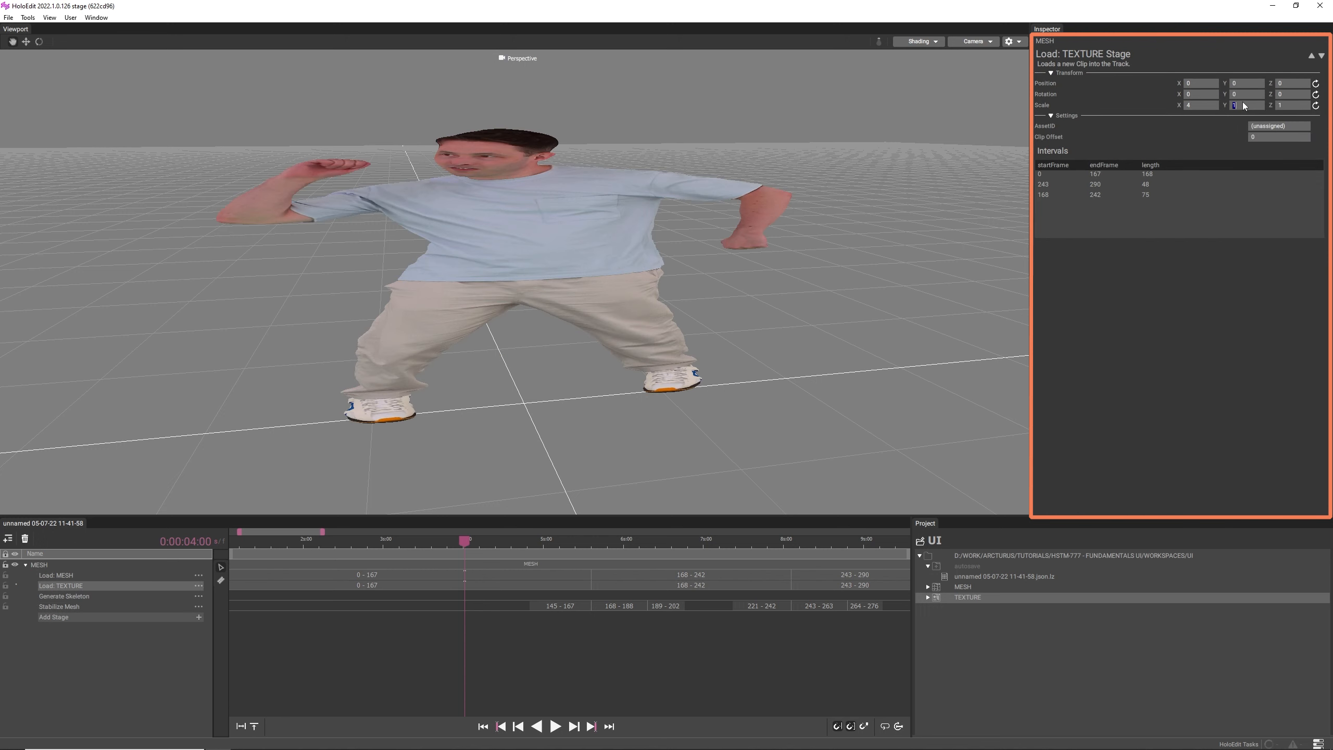
click(1288, 105)
key(Return)
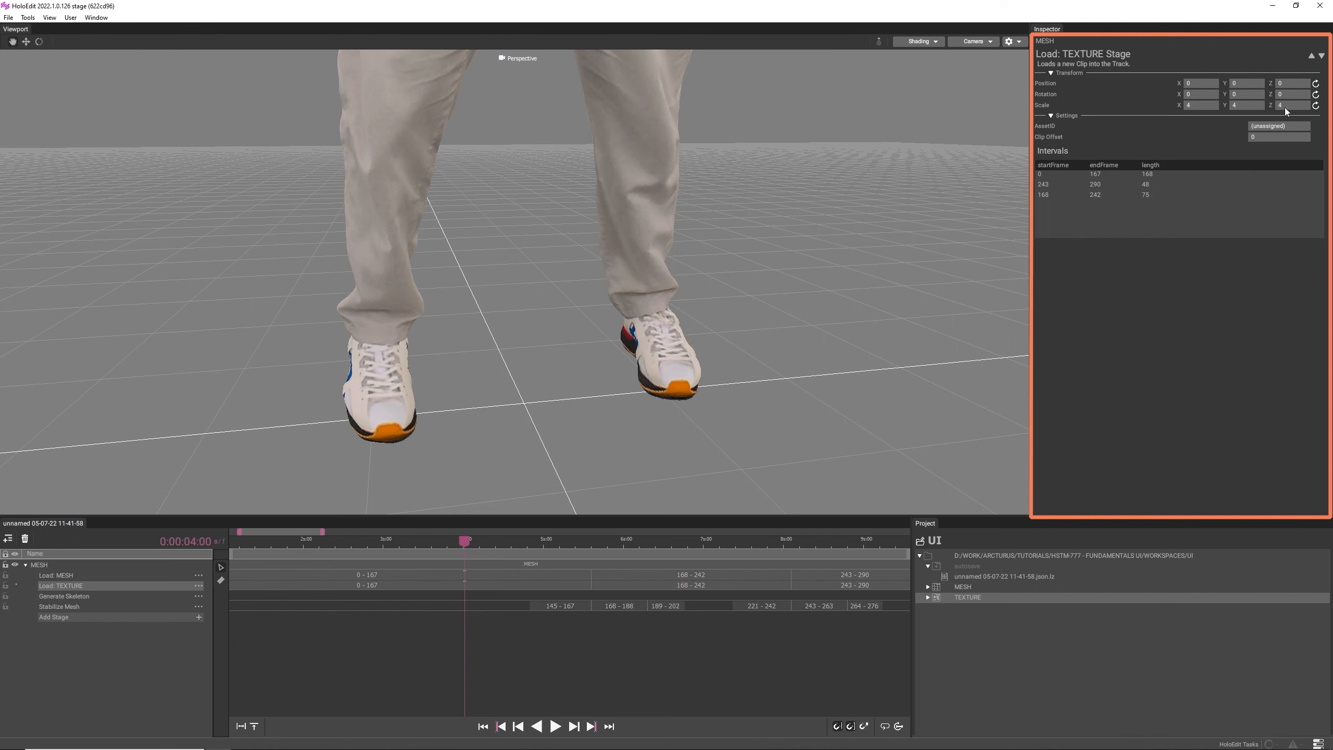
click(1316, 106)
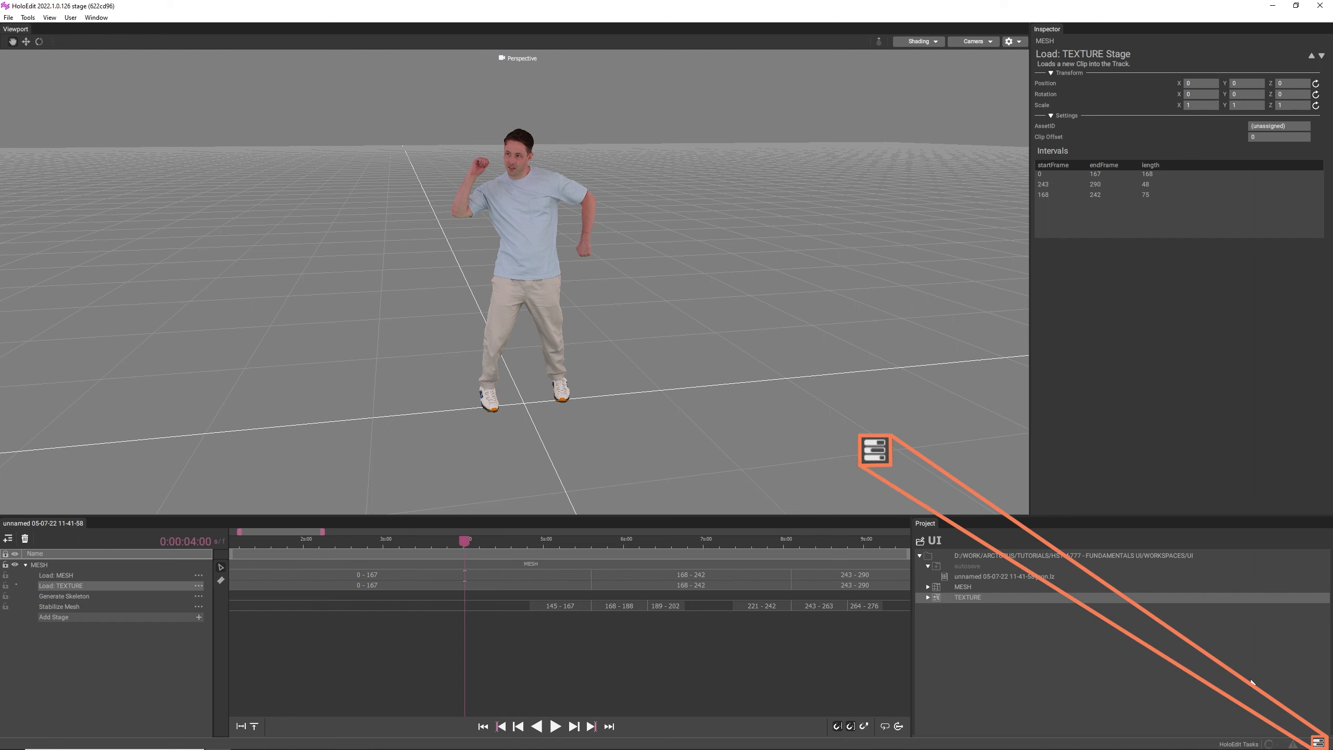
- Review the HoloEdit task list, clear its resolved tasks and close the list
click(1318, 742)
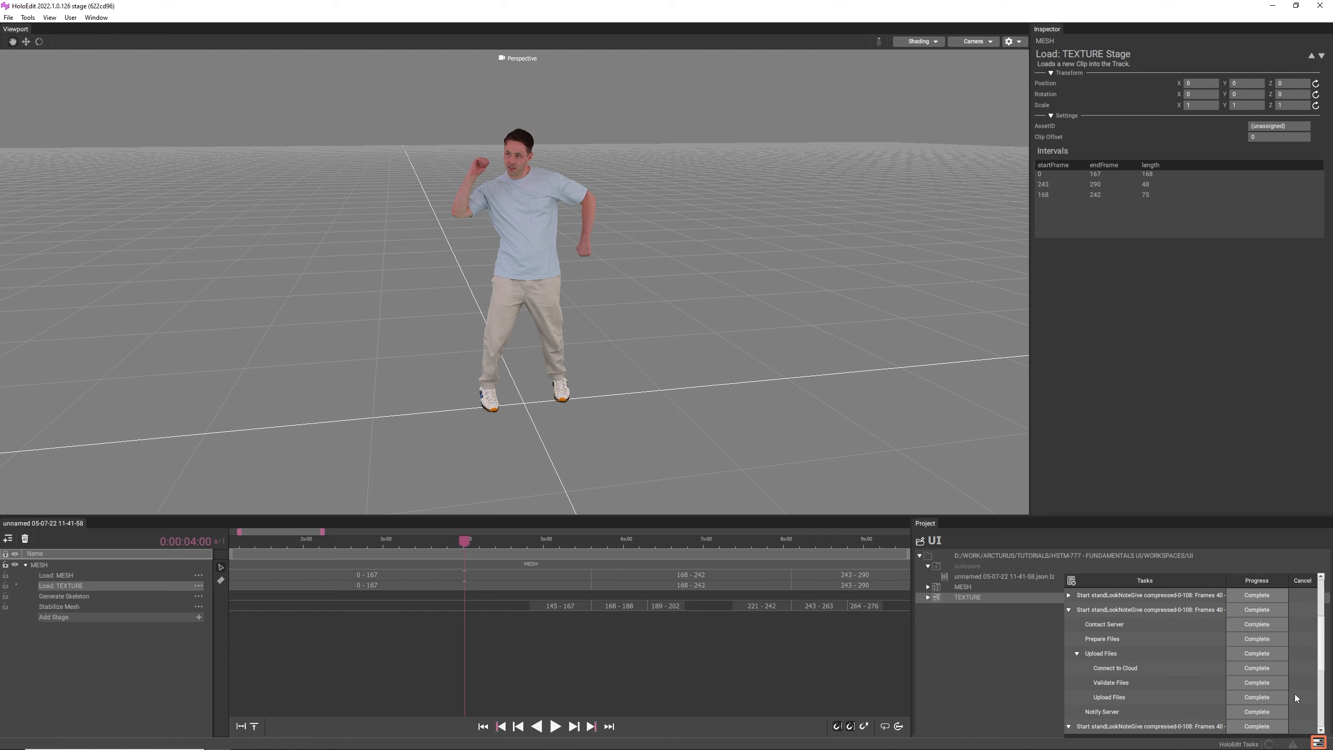
scroll(1294, 694, down, 3)
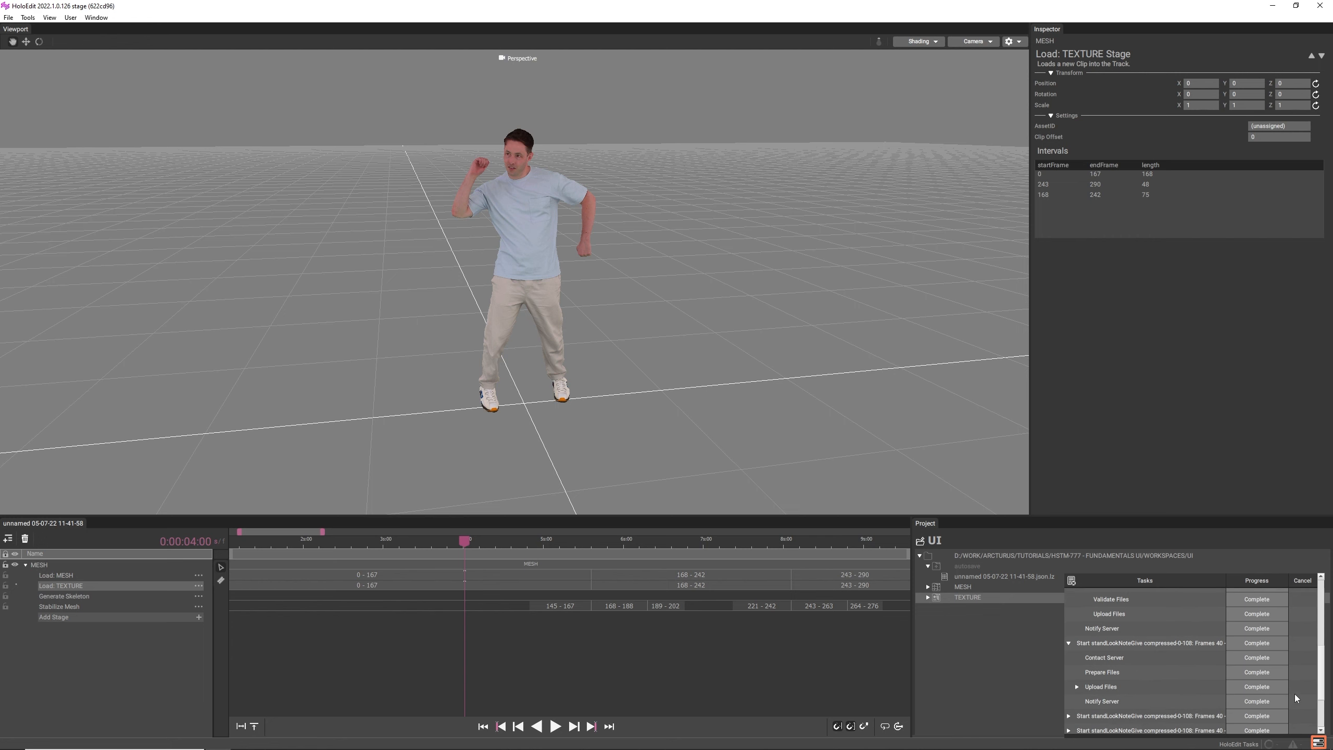
scroll(1295, 694, down, 3)
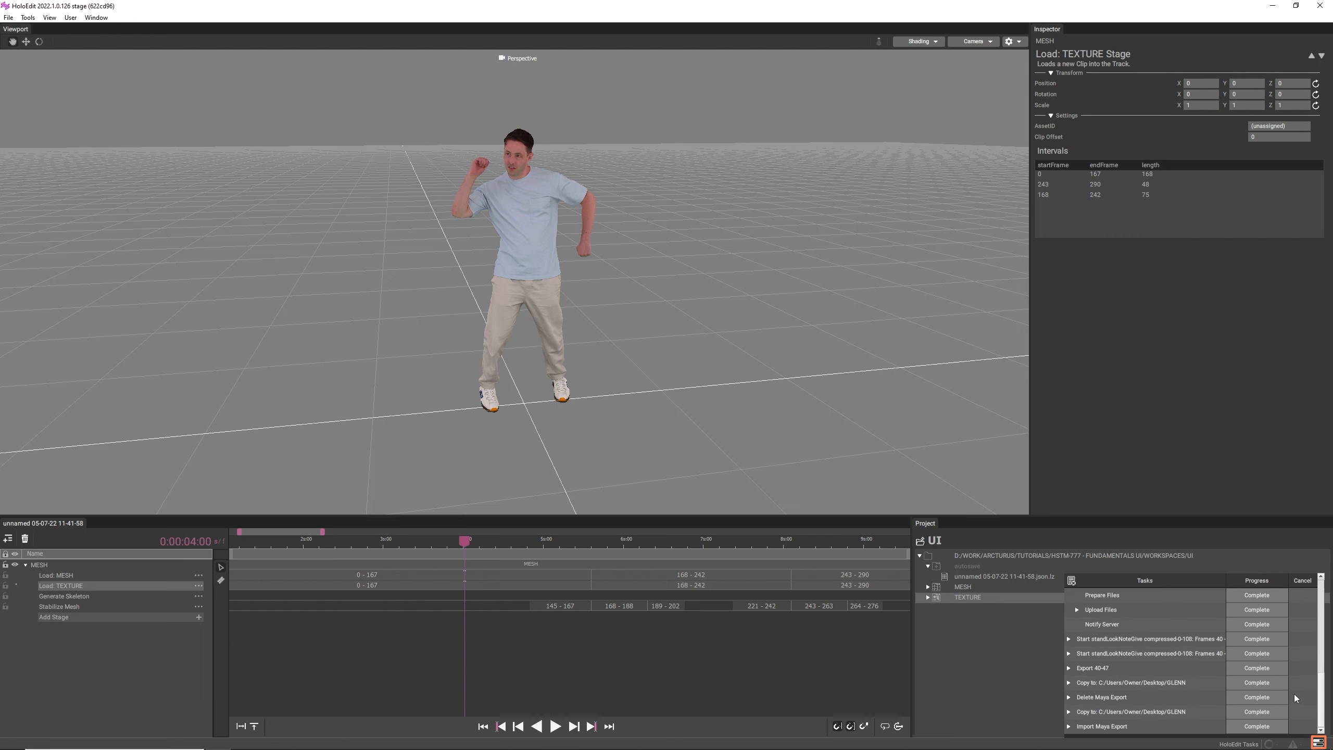
scroll(1293, 686, up, 3)
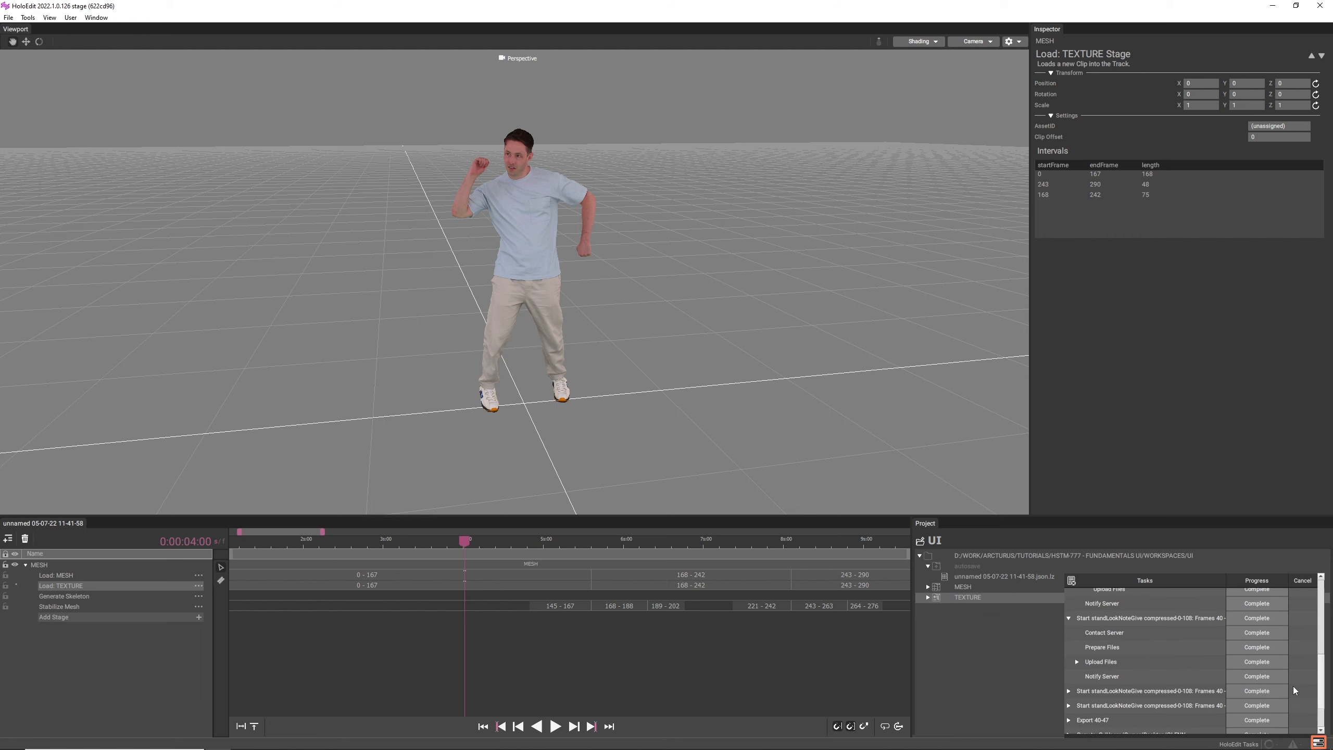
click(1071, 580)
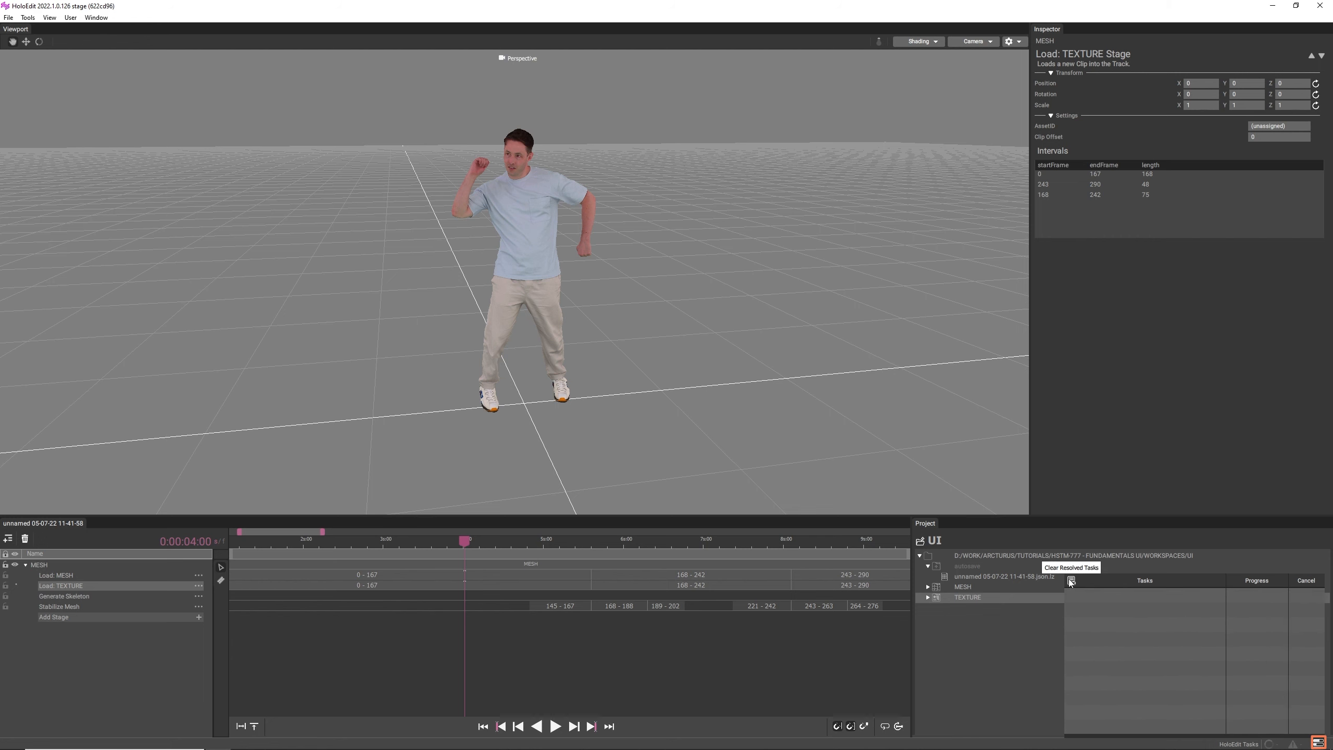
click(1037, 635)
click(8, 17)
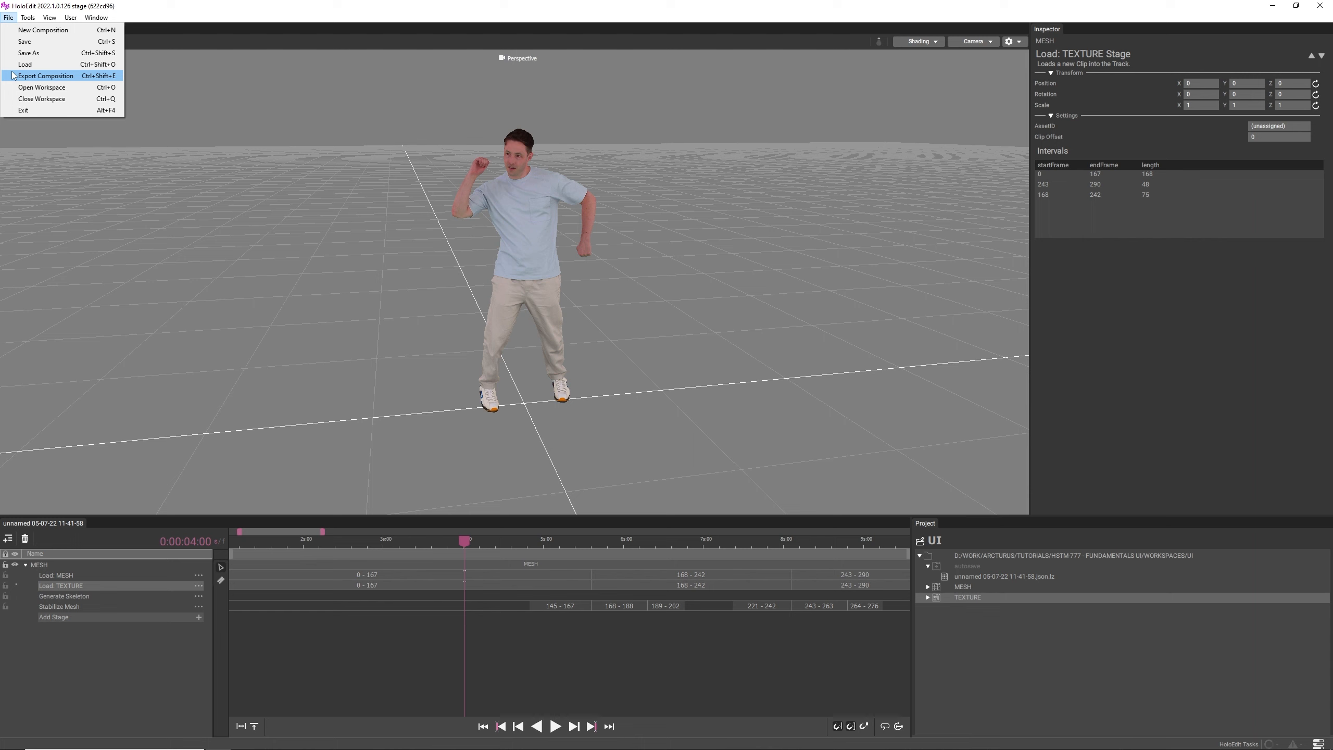
click(711, 29)
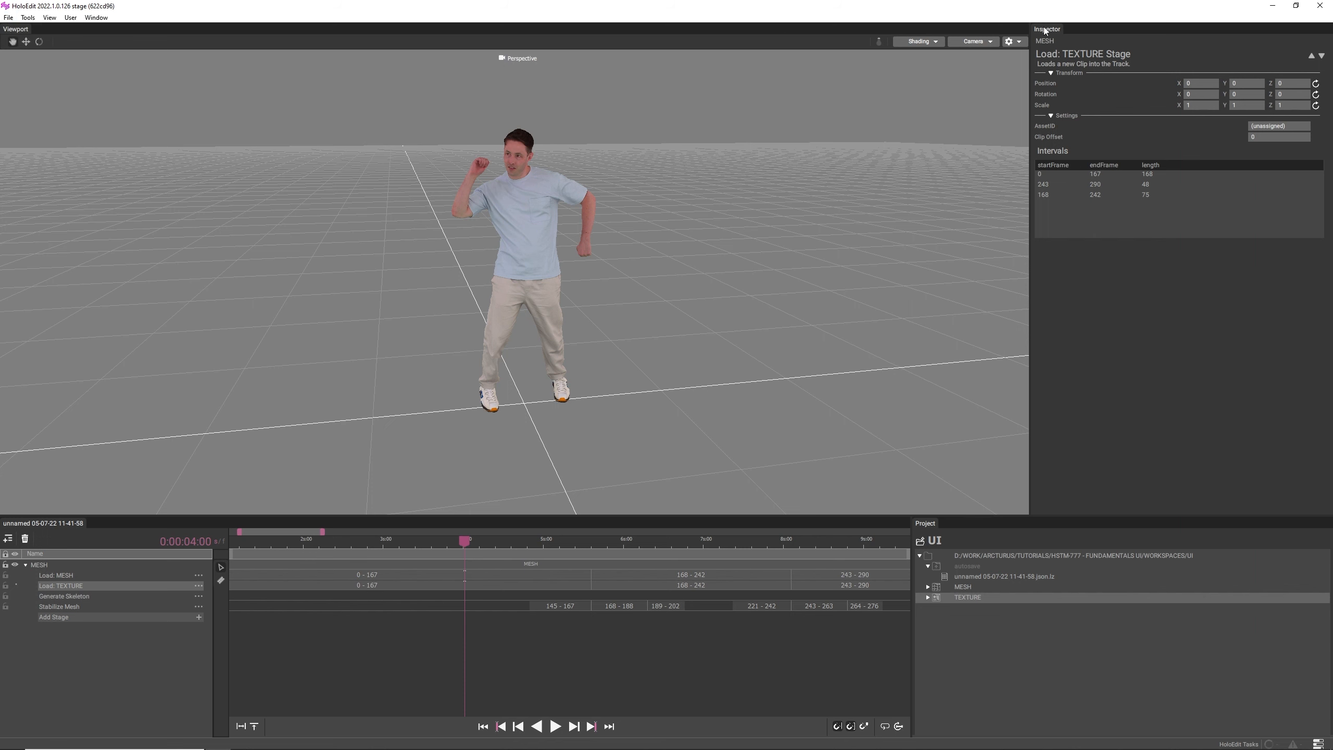
- Move the Inspector to the opposite side of the viewport and dock the composition timeline between them
drag(1046, 29, 2, 79)
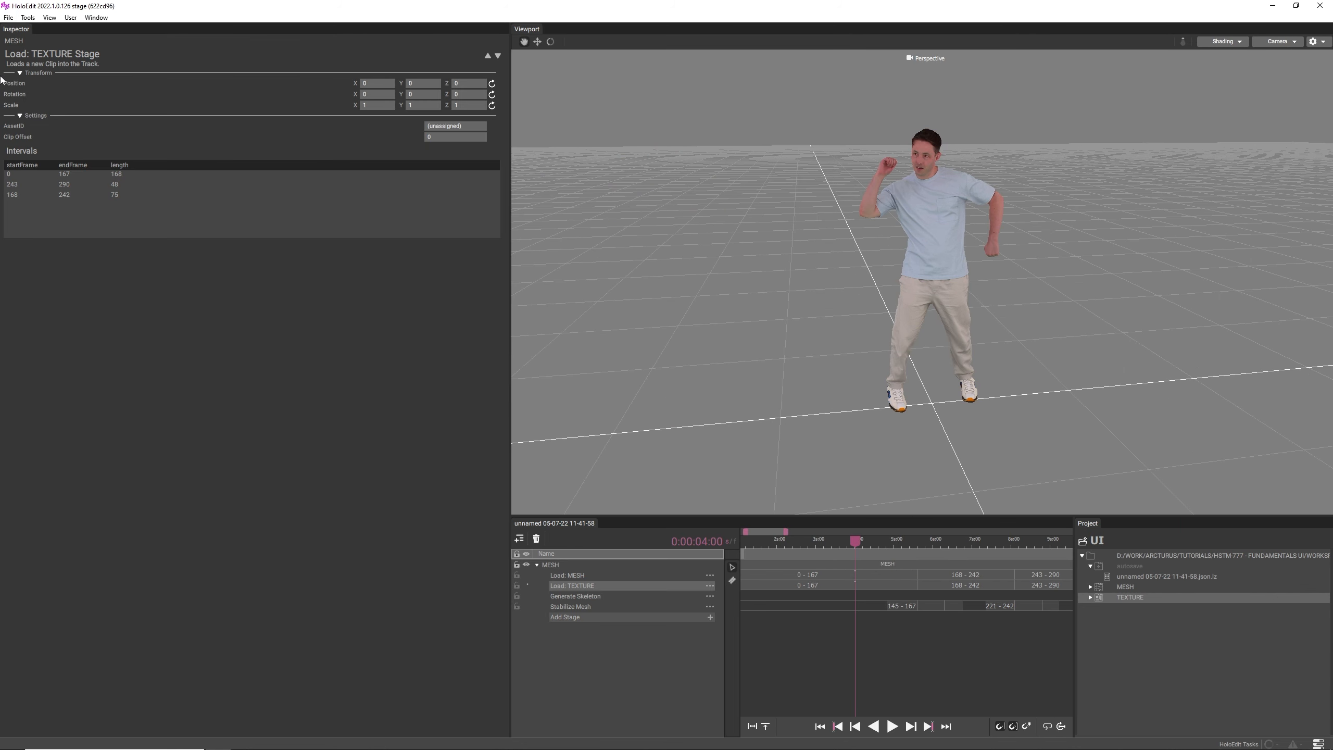
drag(525, 525, 526, 450)
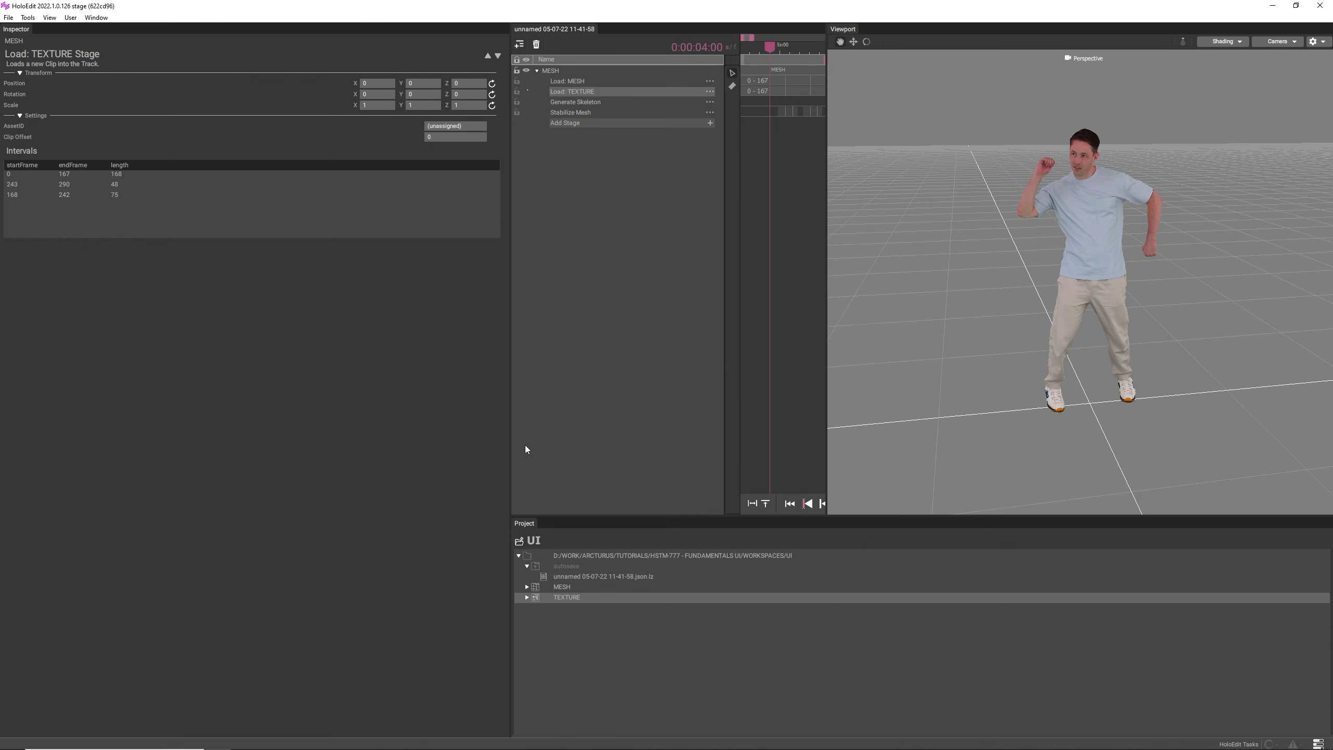
- Load the Default Layout for the workspace windows
click(96, 17)
mouse_move(127, 57)
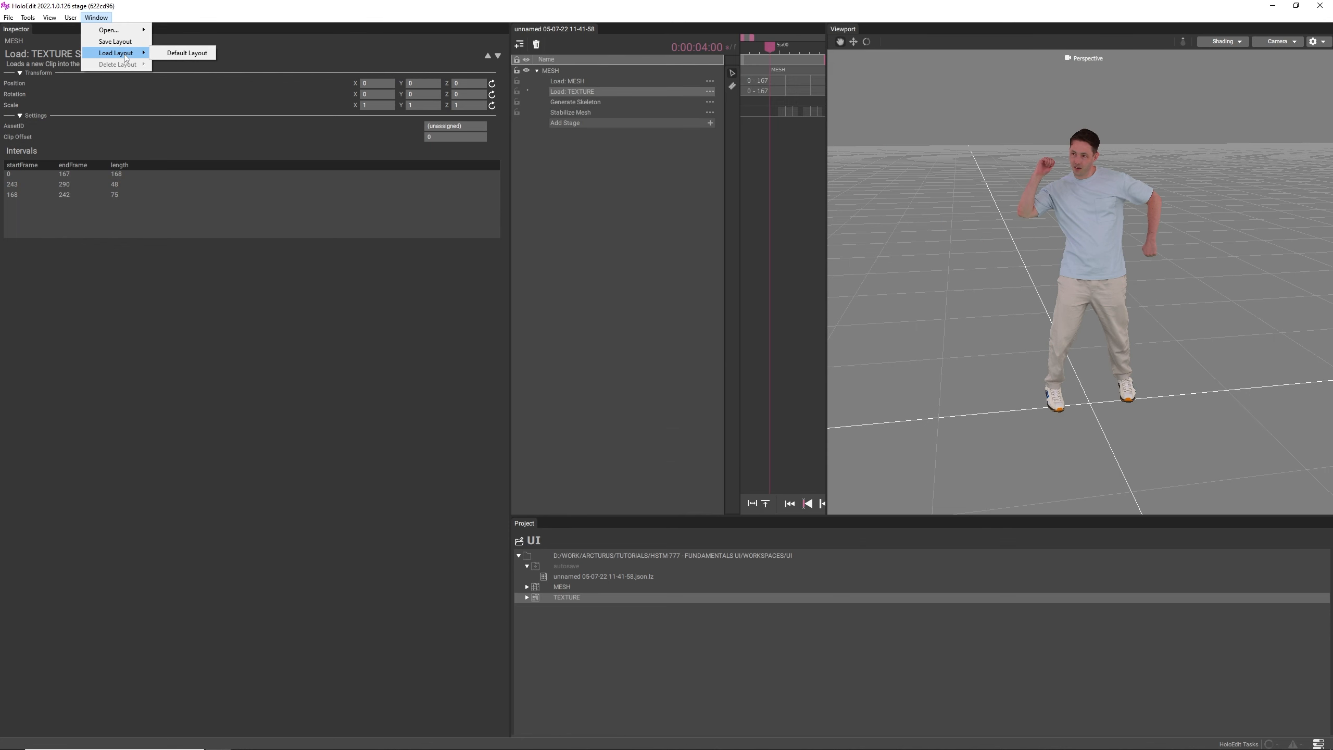
click(170, 53)
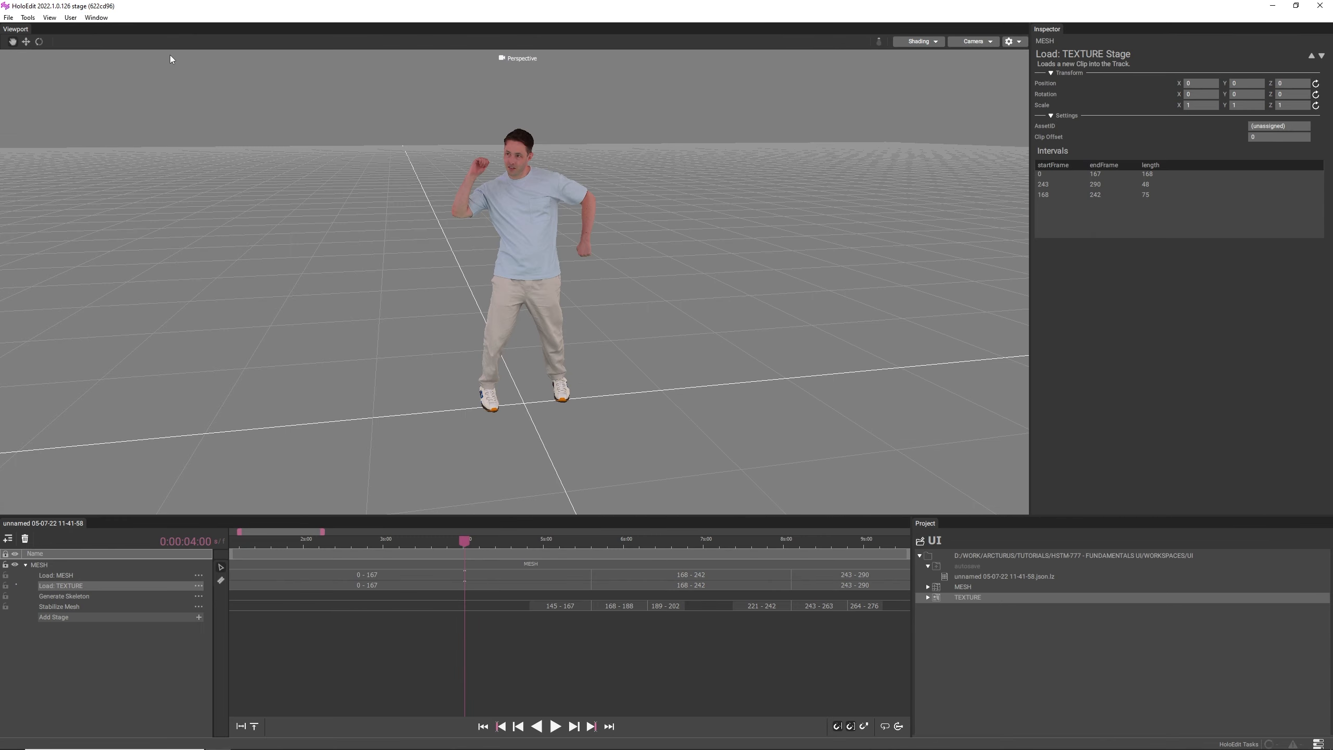